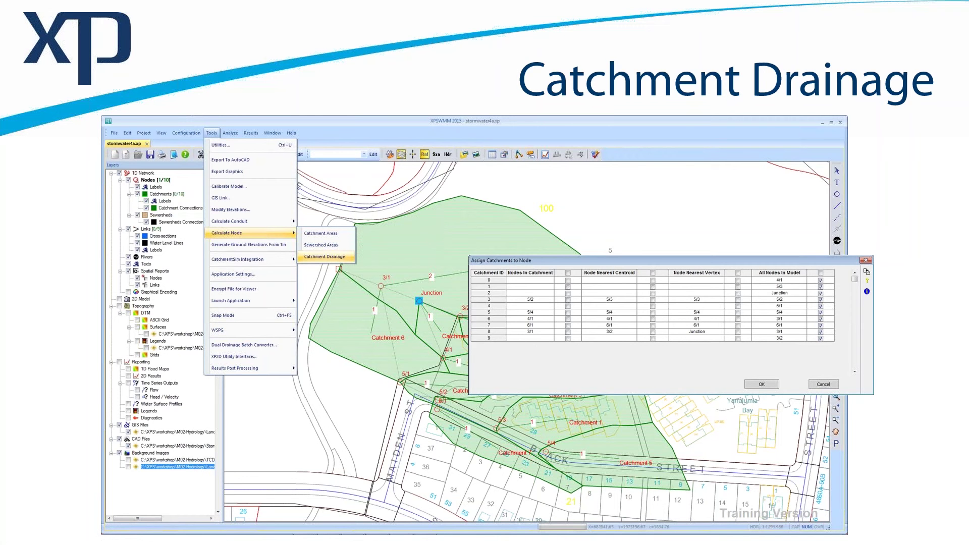
From the Catchments layer, import Catchments.shp as a GIS file to reach its data mappings
key("alt+Tab")
key("alt+Tab")
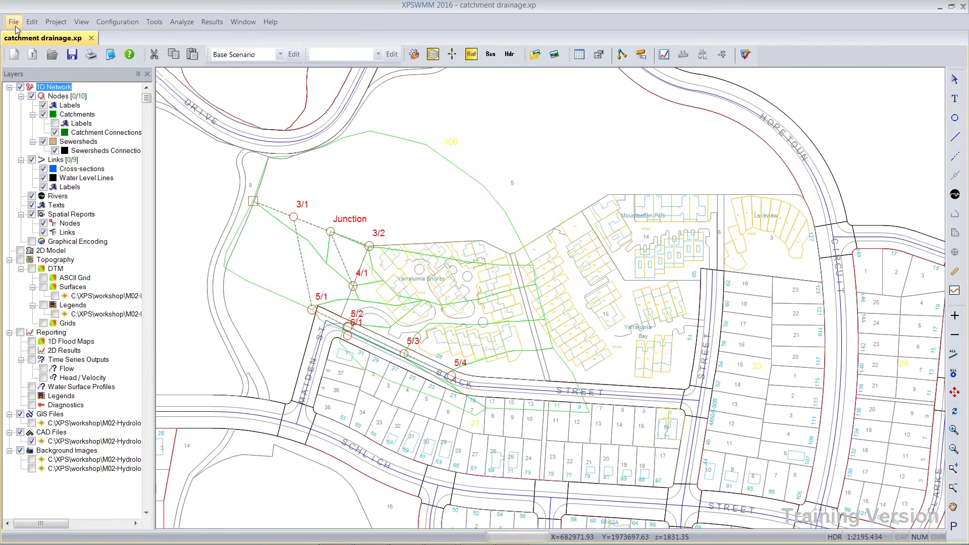
right_click(70, 116)
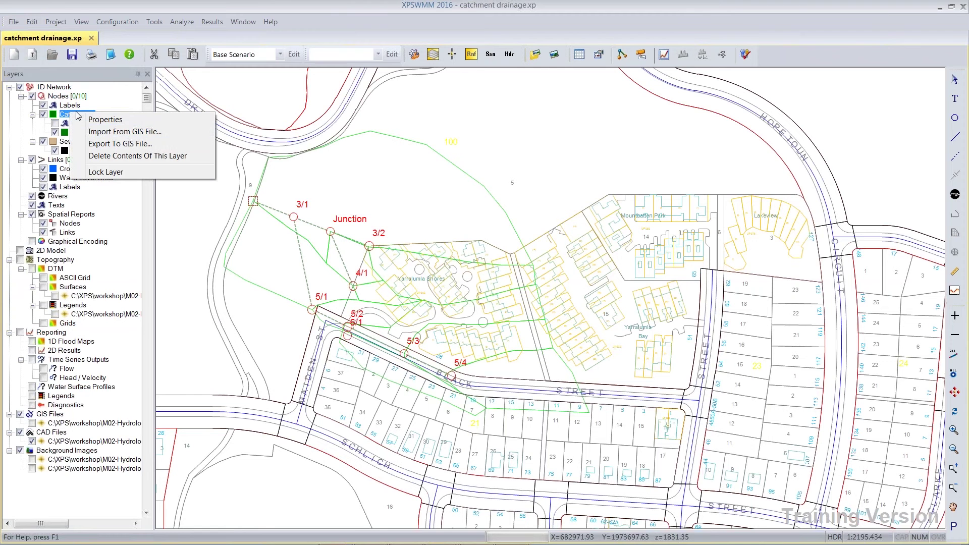
left_click(129, 132)
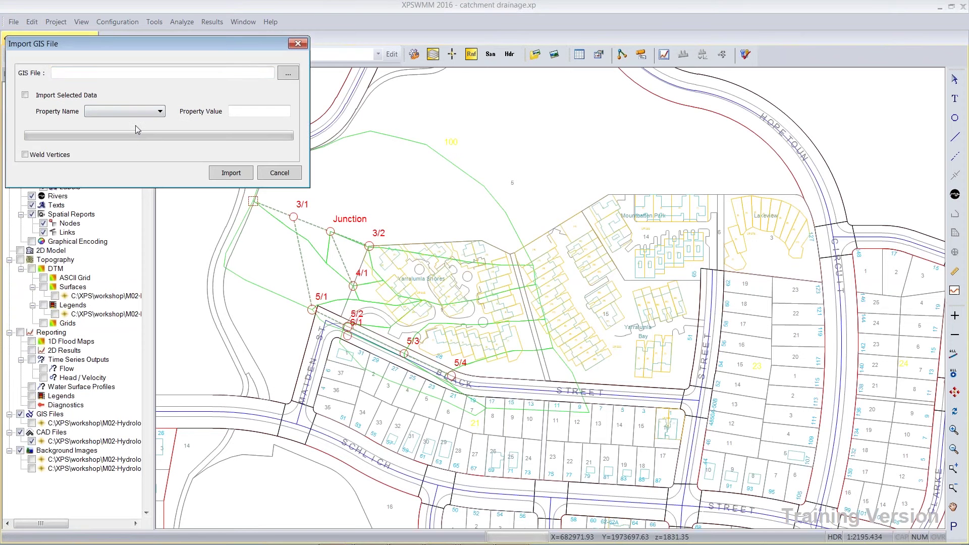
left_click(288, 73)
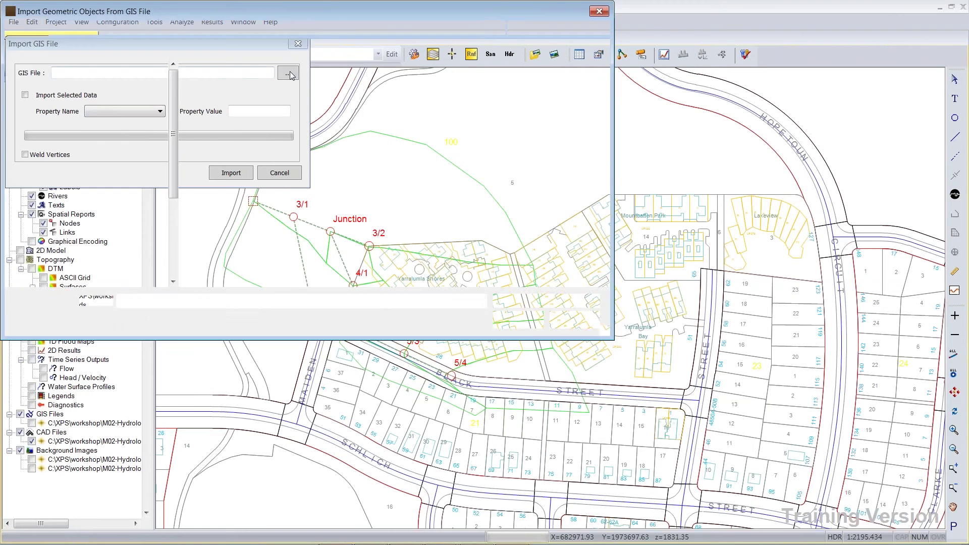
double_click(241, 92)
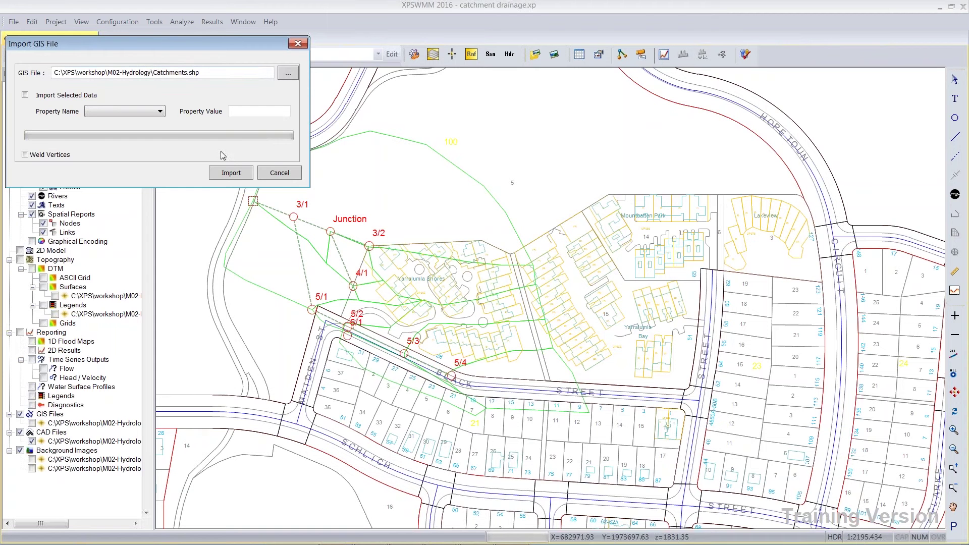
left_click(231, 173)
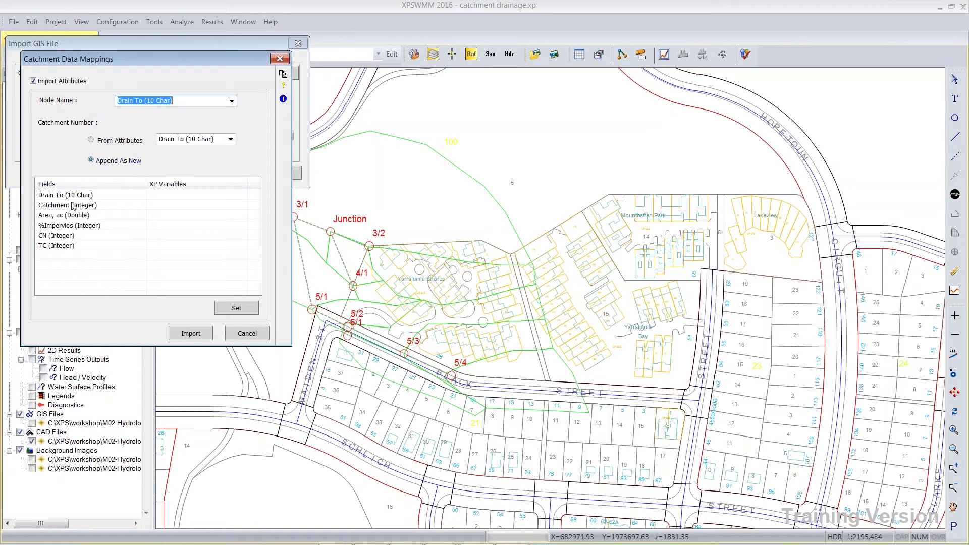
Map node name to Drain To and catchment number to Catchment, untick Import Attributes, then cancel
left_click(62, 217)
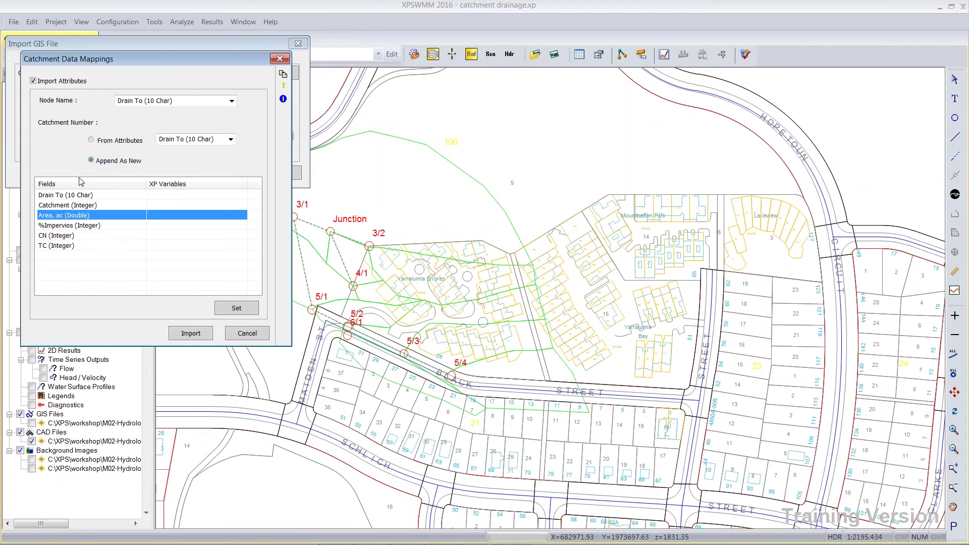
left_click(232, 101)
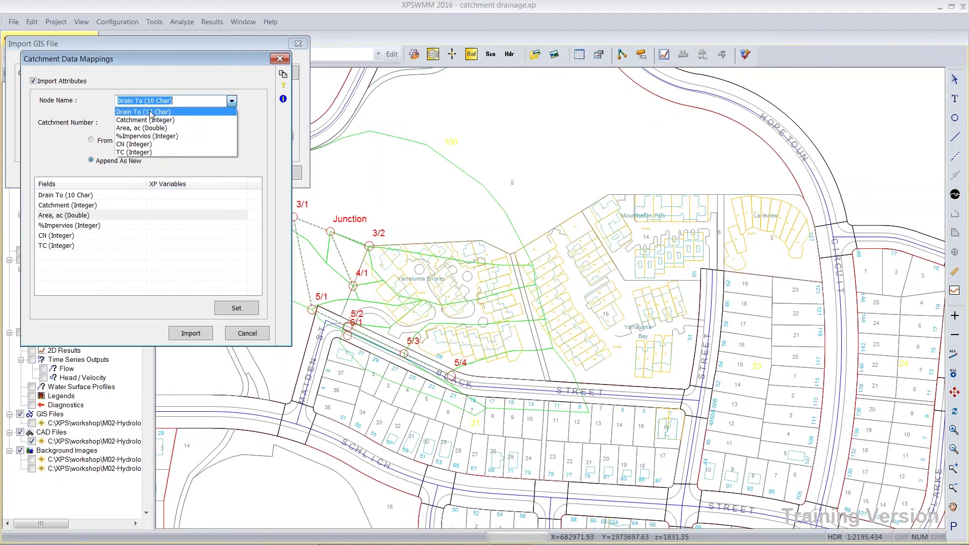
left_click(250, 105)
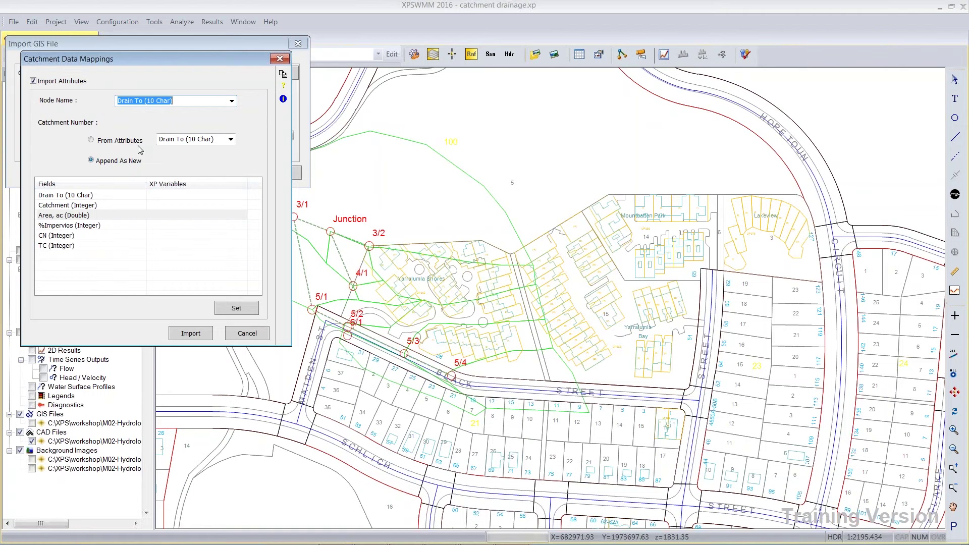
left_click(230, 140)
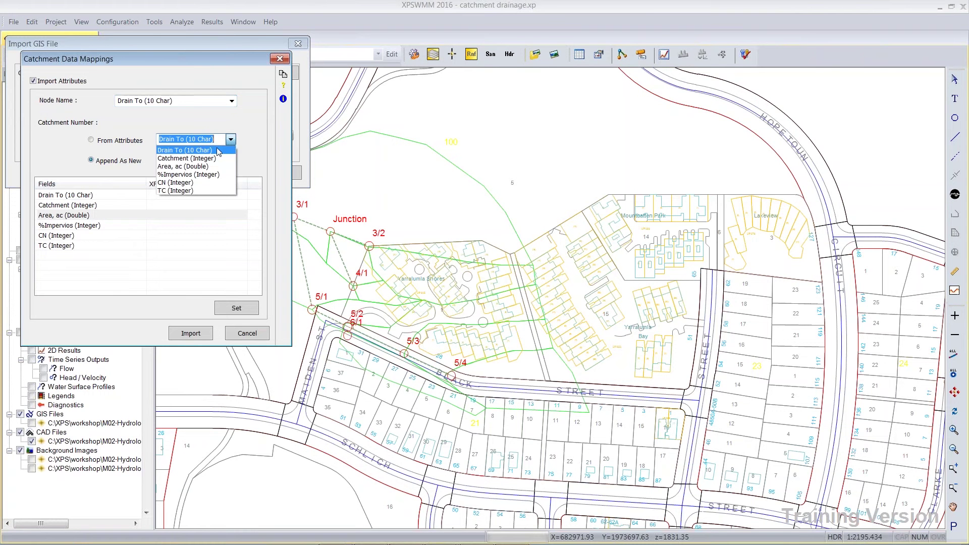
left_click(201, 158)
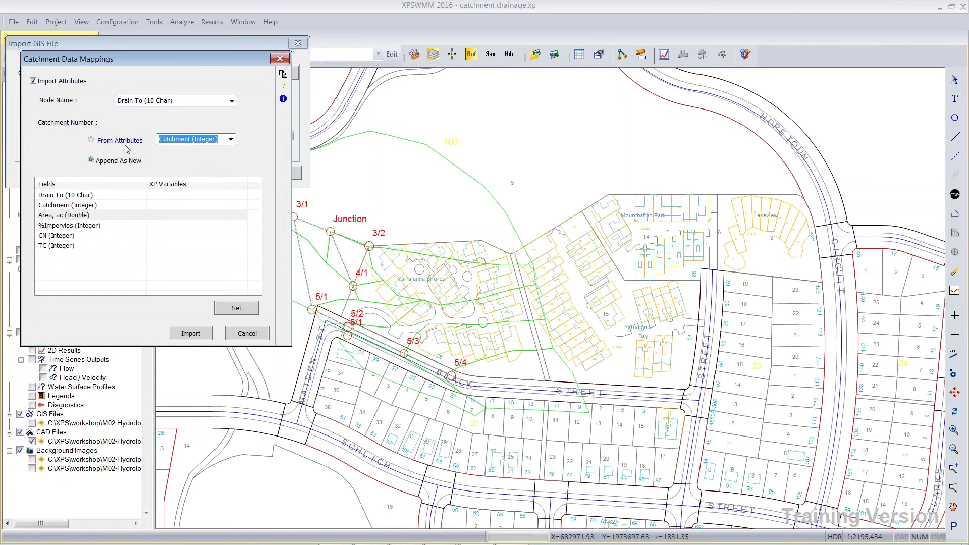
left_click(97, 141)
left_click(65, 82)
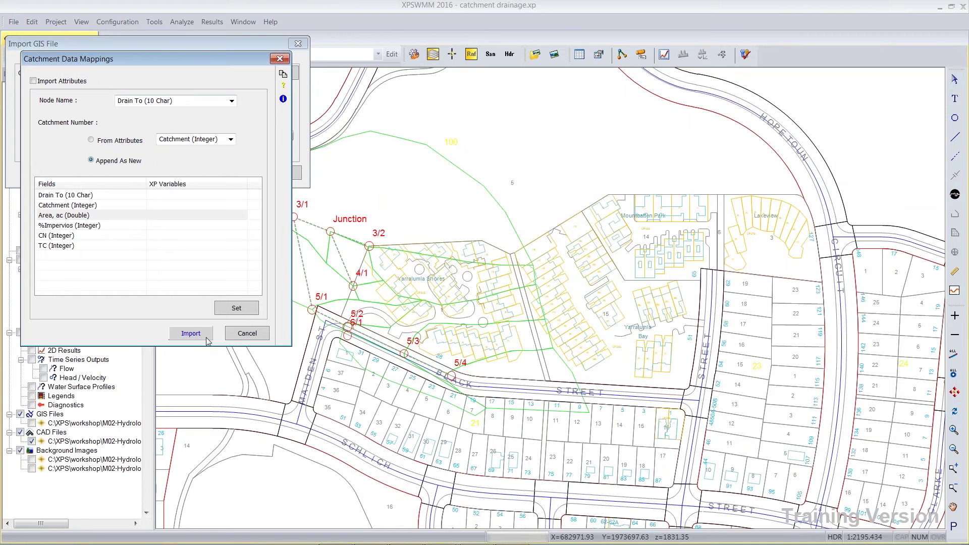
left_click(247, 334)
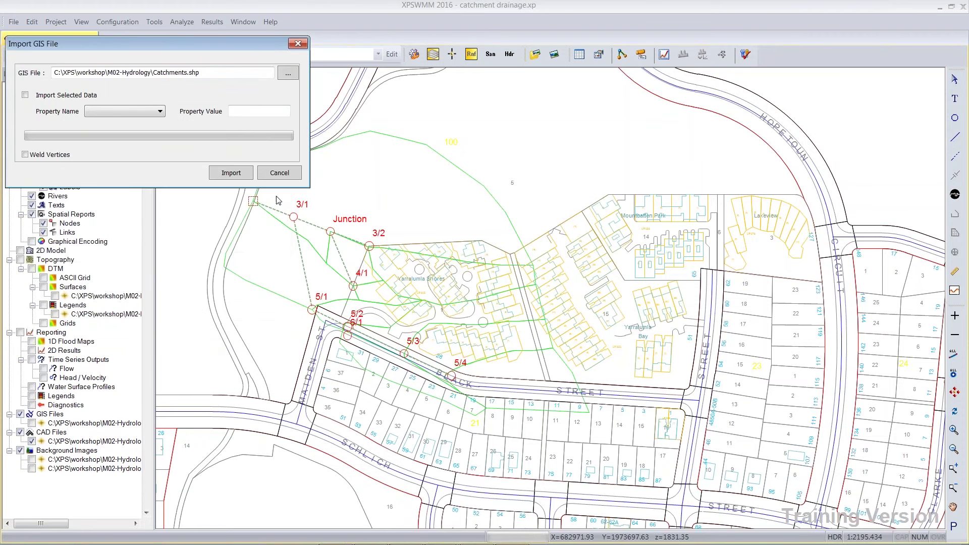
Cancel the GIS import and start an object import from the loaded CAD file
left_click(281, 173)
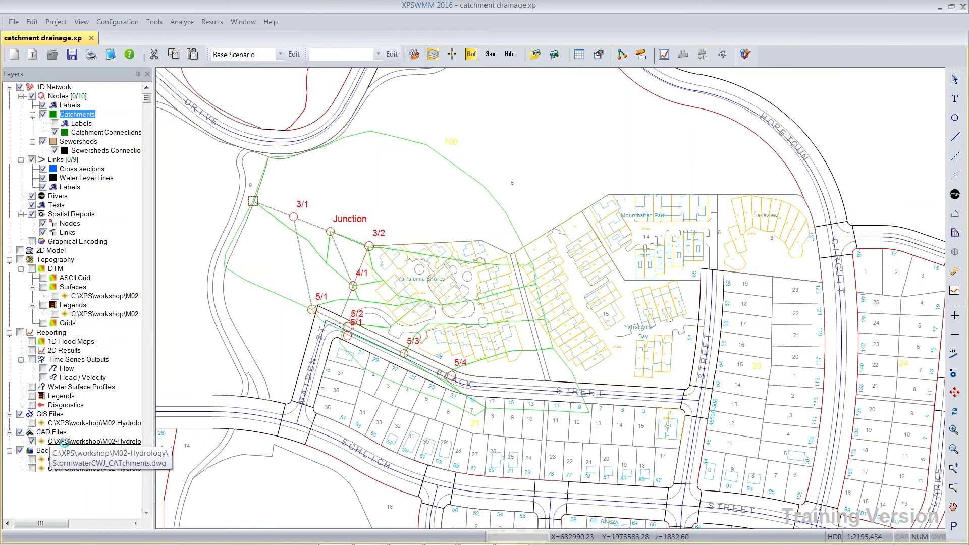
right_click(67, 442)
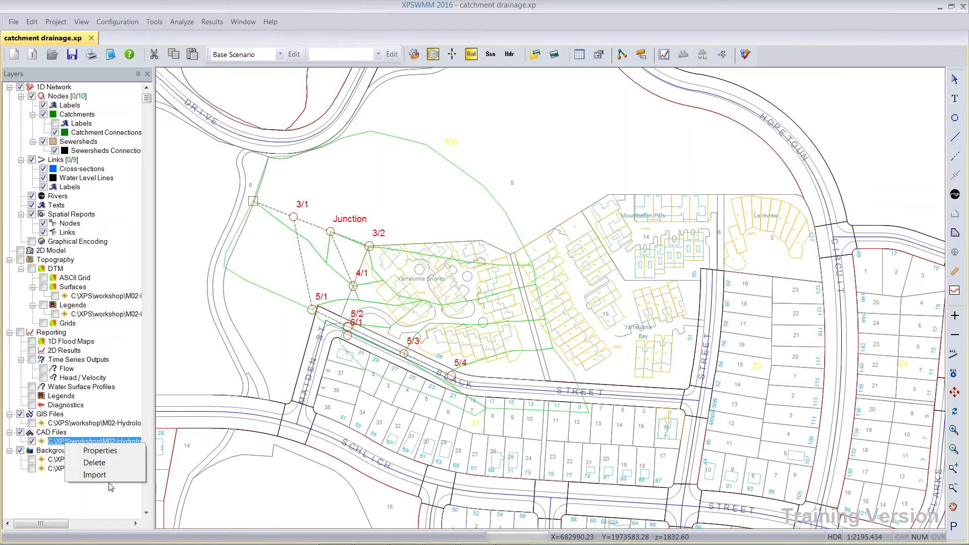
left_click(95, 475)
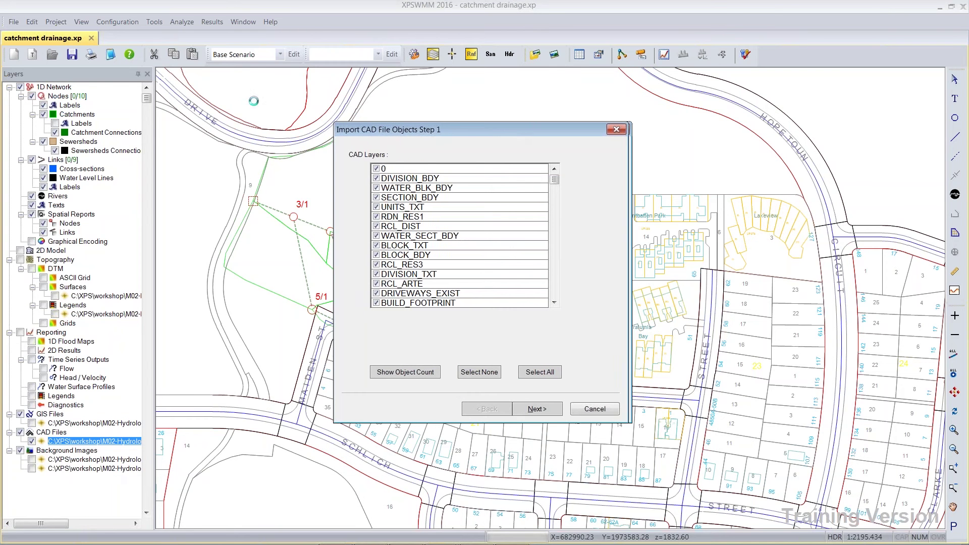
left_click_drag(512, 132, 199, 101)
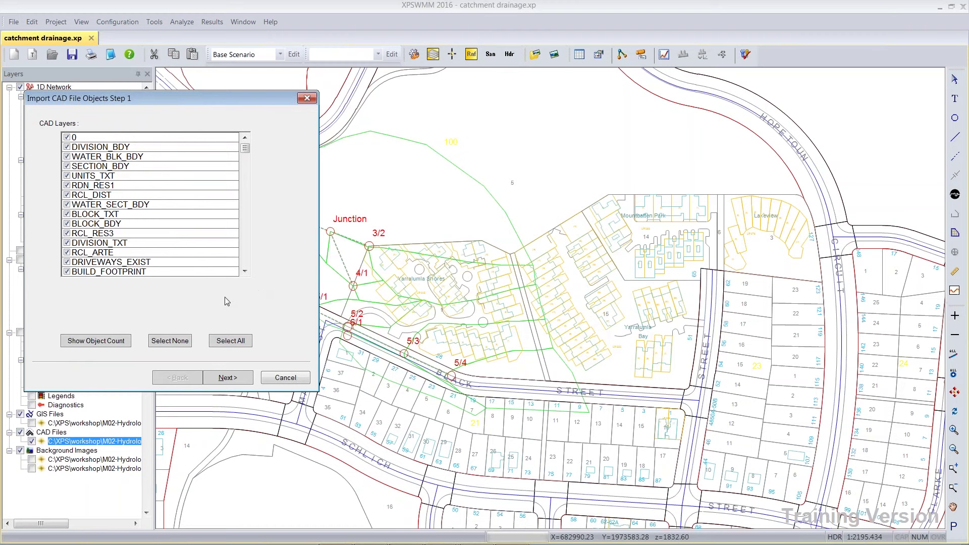
Deselect all CAD layers and tick only the CATCHMENTS layer for import
left_click(186, 342)
left_click_drag(245, 154, 245, 267)
left_click(67, 271)
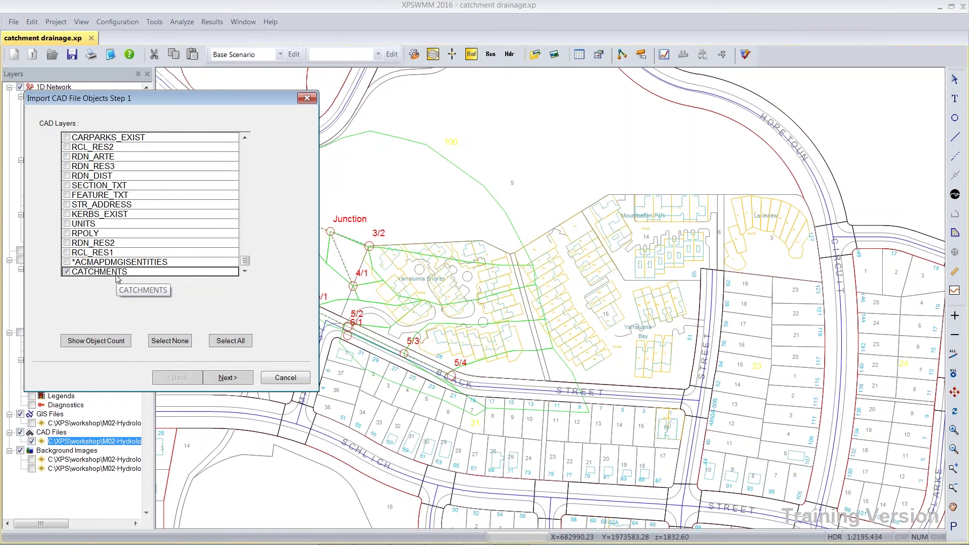
Import the CATCHMENTS layer as Catchment objects and confirm the 10 items created
left_click(225, 377)
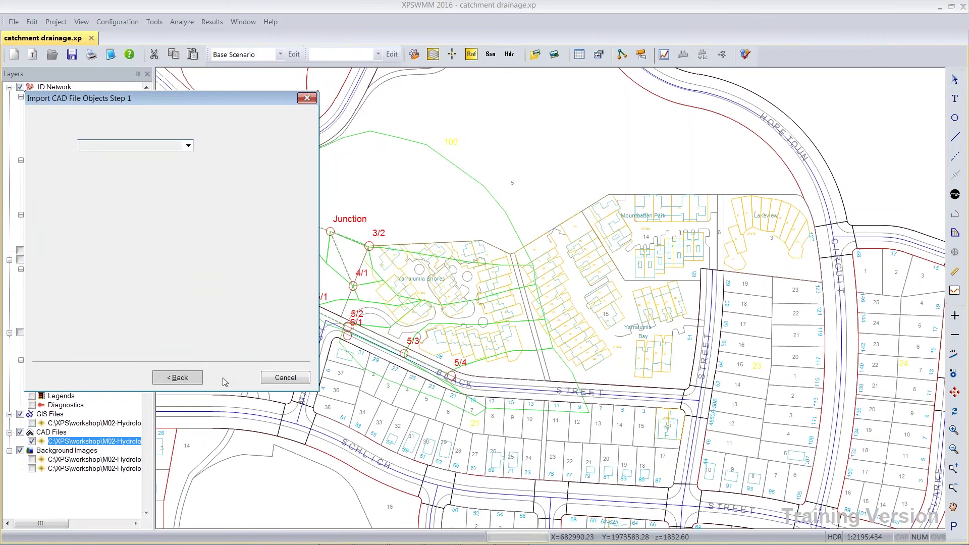
left_click(188, 146)
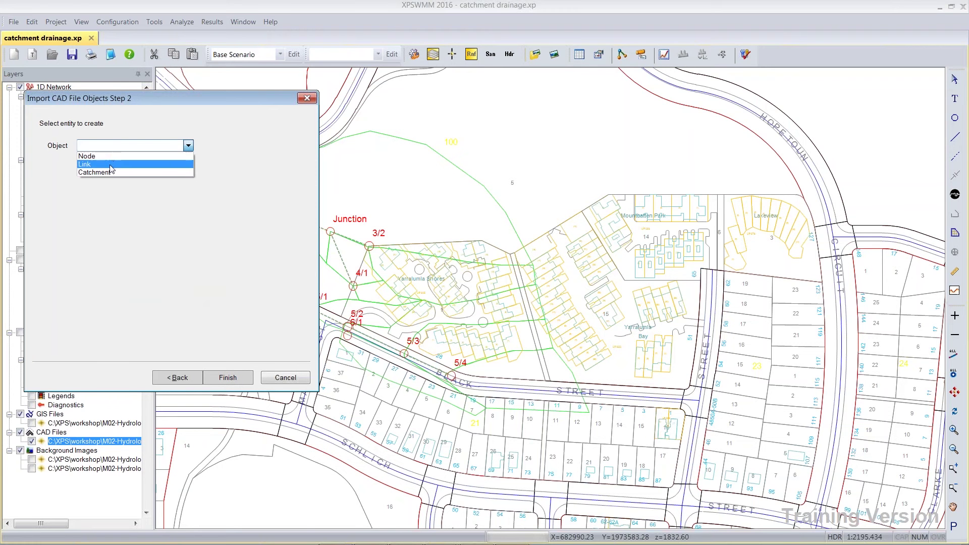
left_click(109, 172)
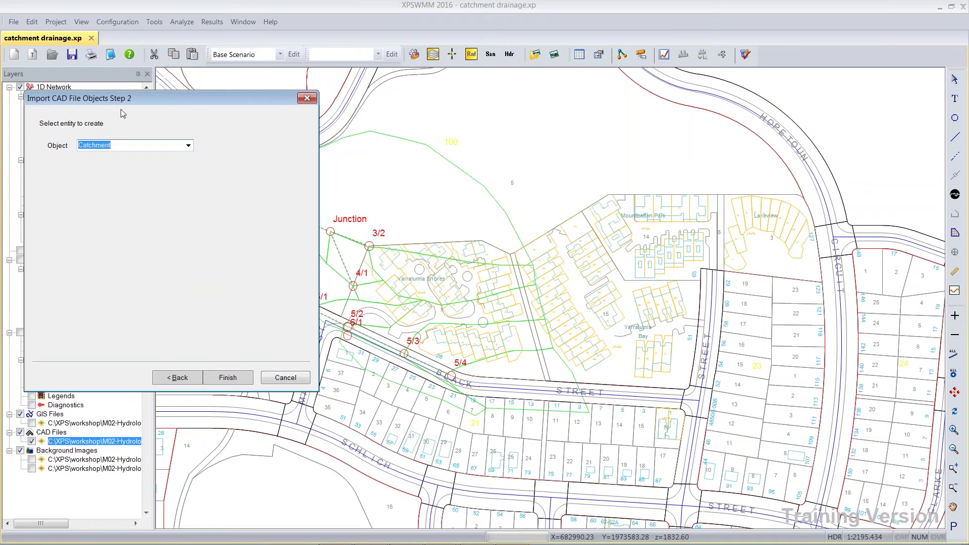
left_click(225, 377)
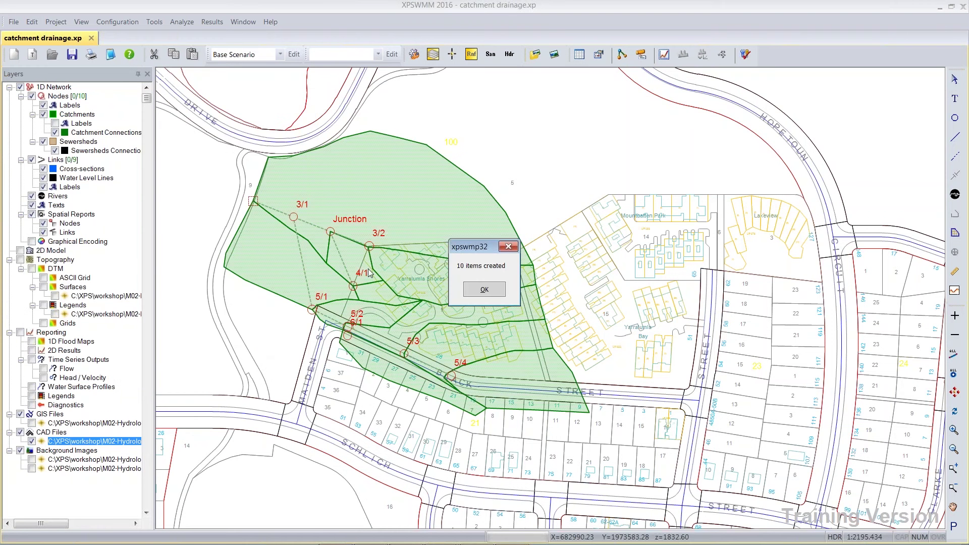
left_click(484, 289)
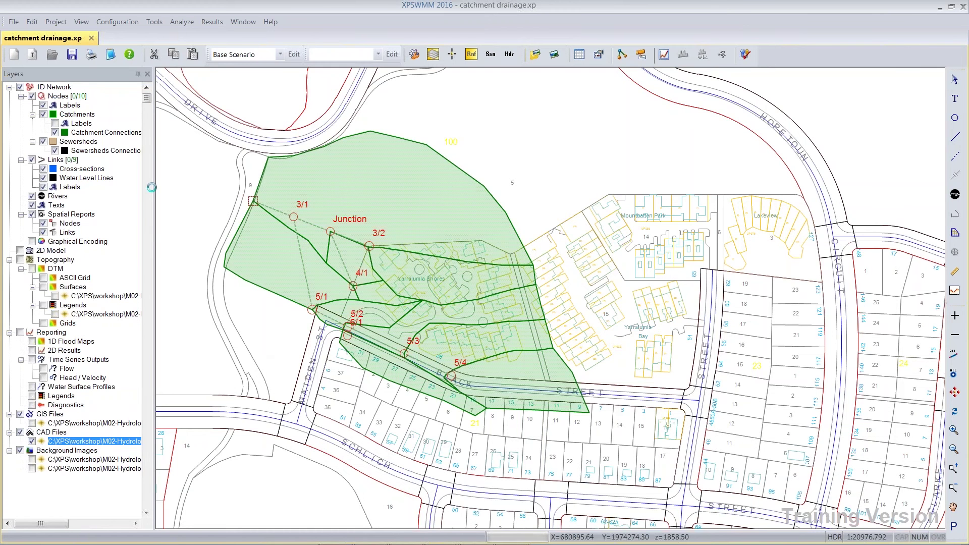
Zoom and pan onto the green catchments around Yarralumla Shores and Black Street
left_click(953, 526)
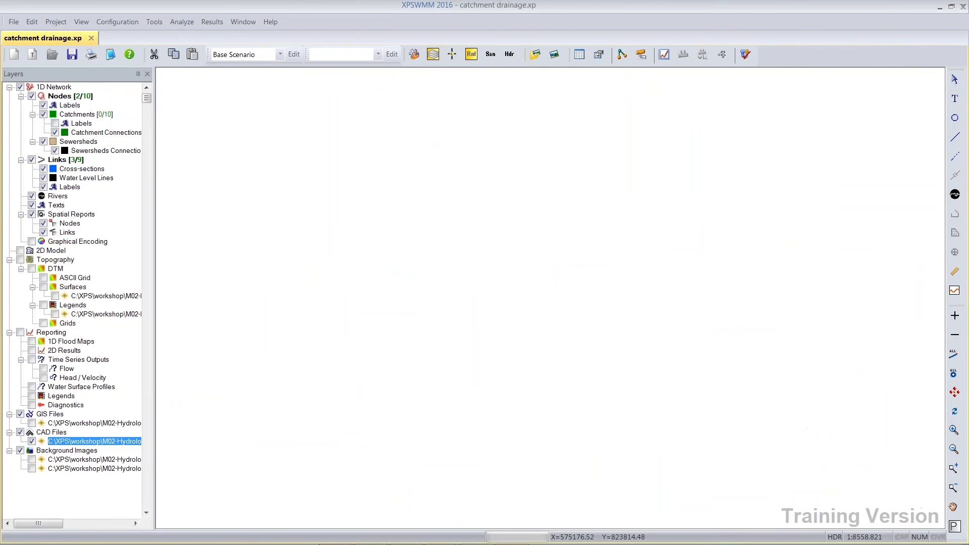
left_click(954, 392)
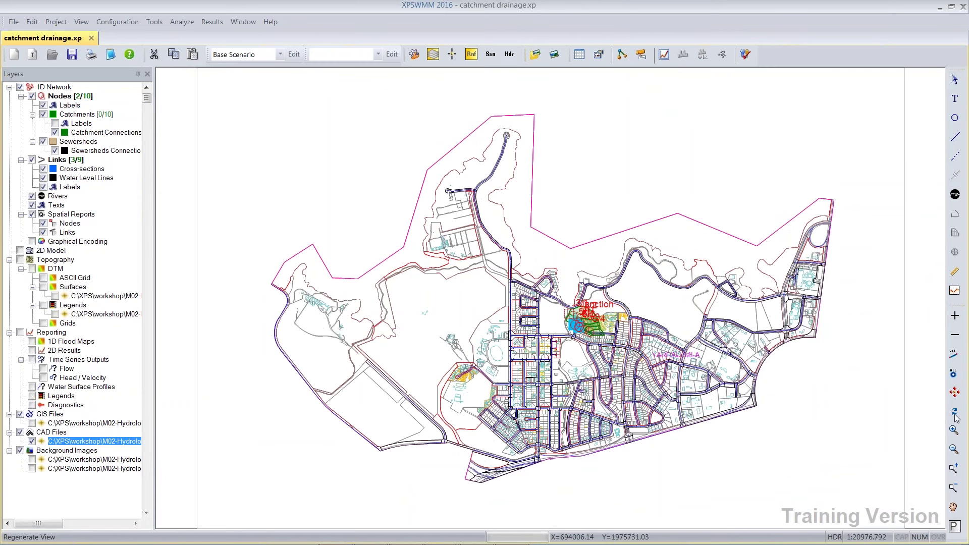
left_click(953, 468)
left_click_drag(548, 291, 616, 353)
left_click_drag(387, 164, 728, 440)
left_click_drag(667, 297, 541, 307)
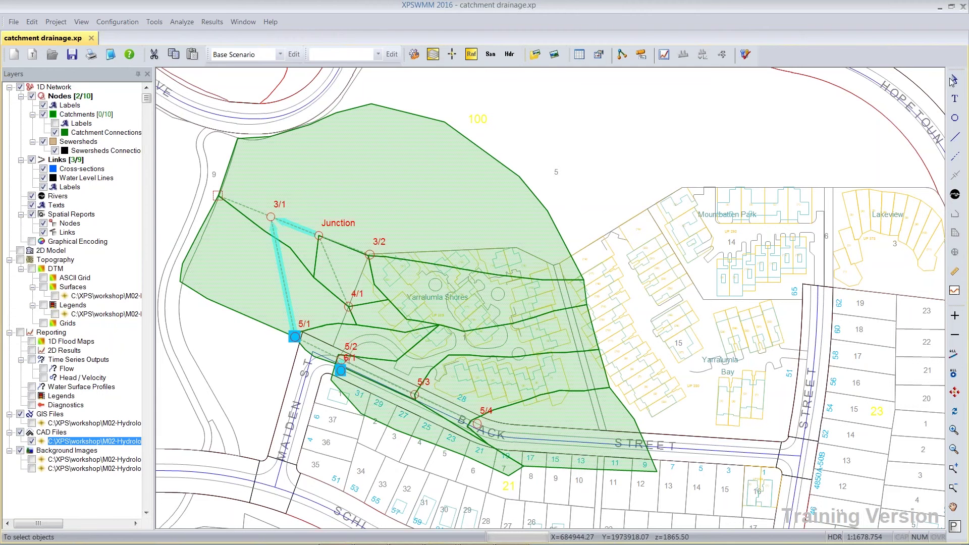
left_click(334, 176)
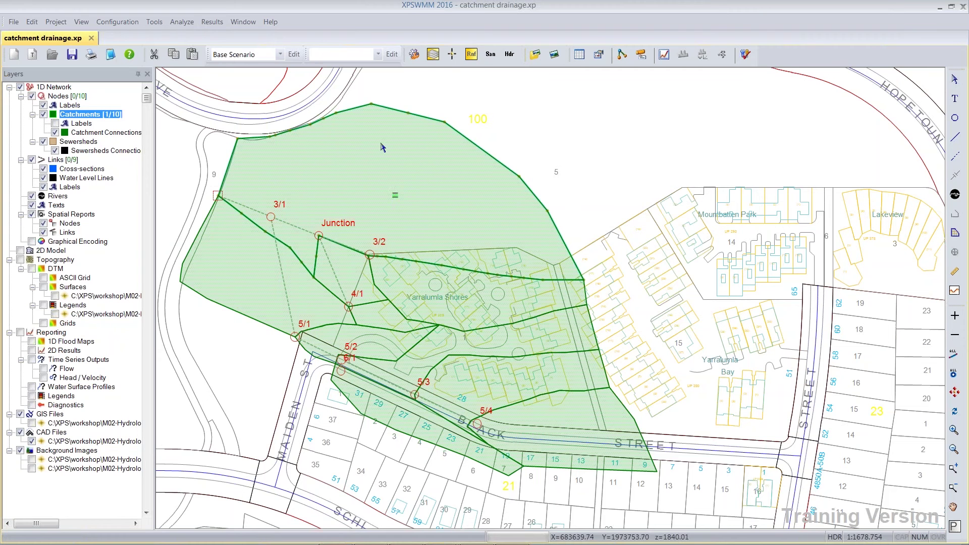
left_click_drag(395, 195, 271, 215)
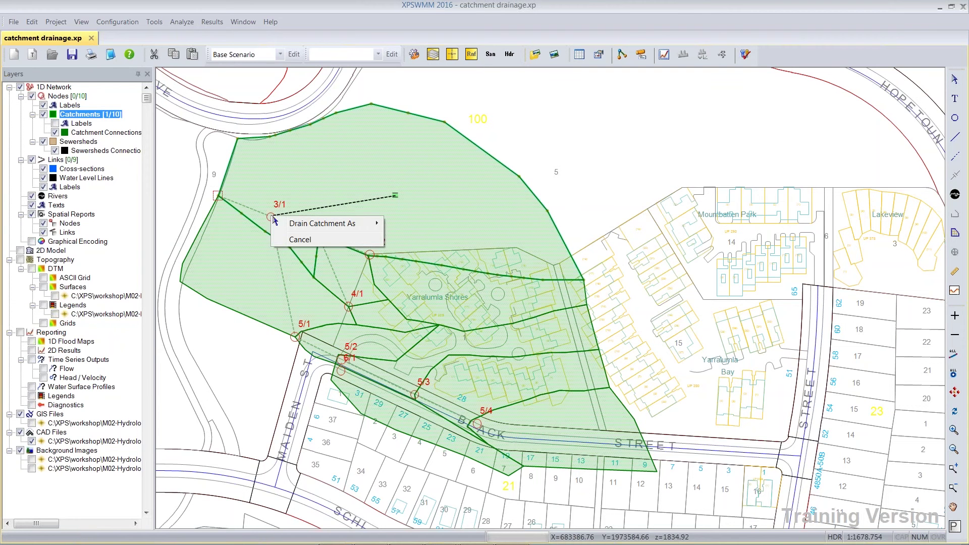
mouse_move(374, 223)
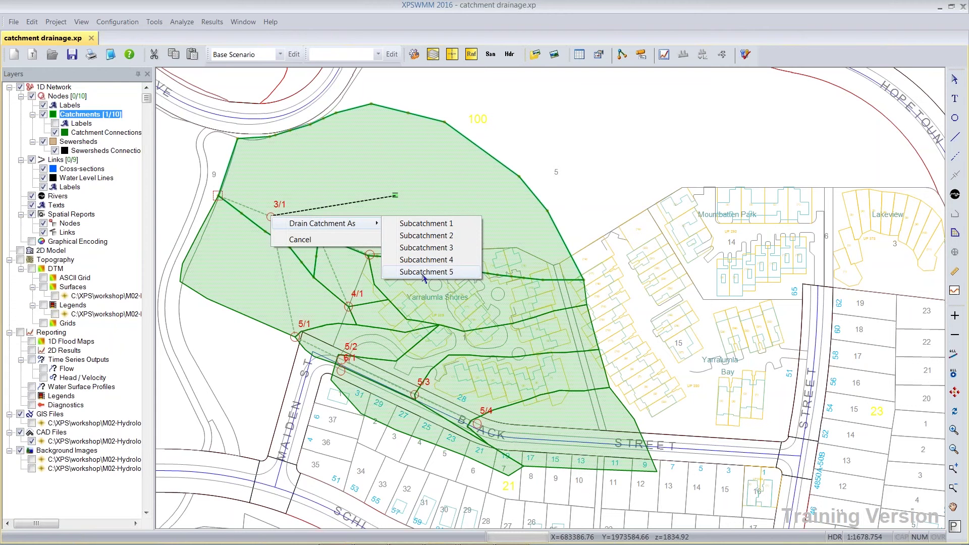
left_click(530, 136)
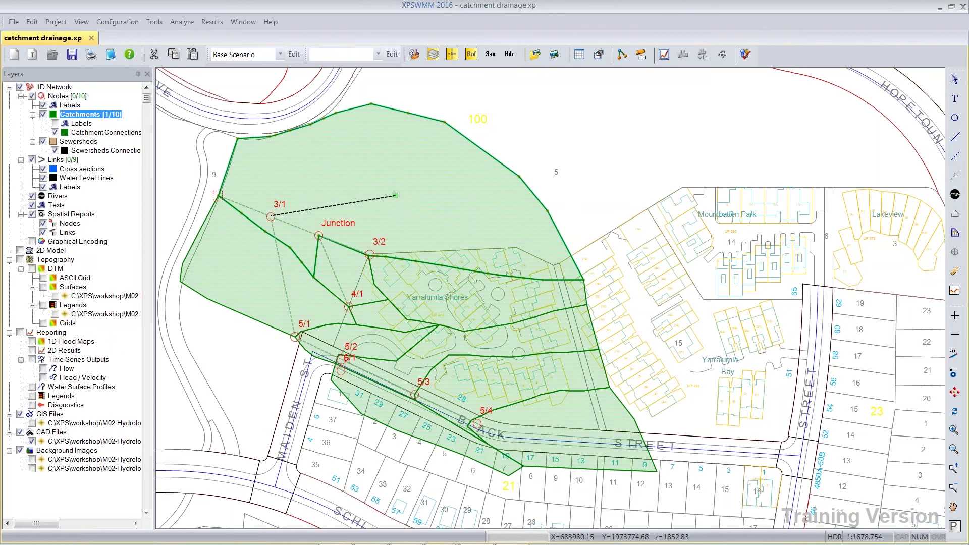
key("Escape")
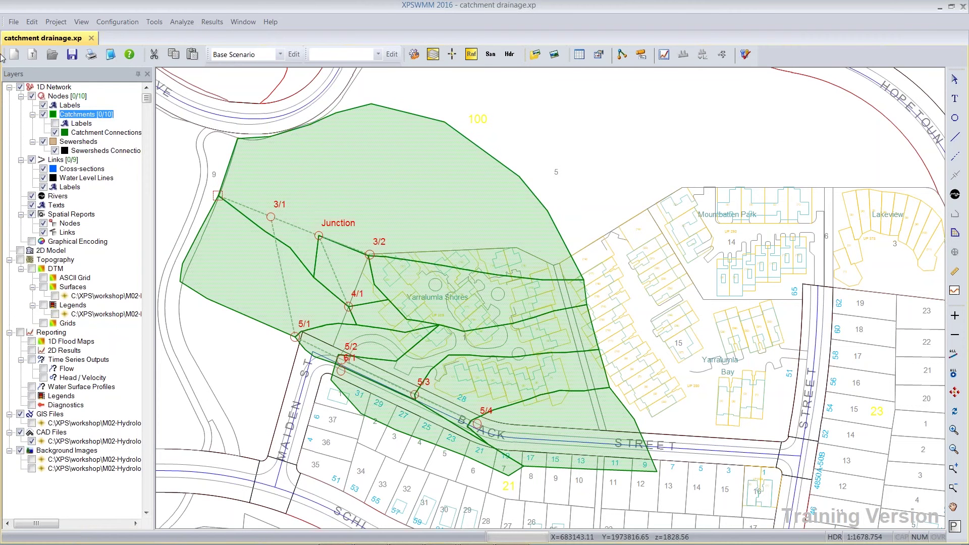
Run Tools > Calculate Node > Catchment Drainage and press OK on the assignment table
left_click(156, 22)
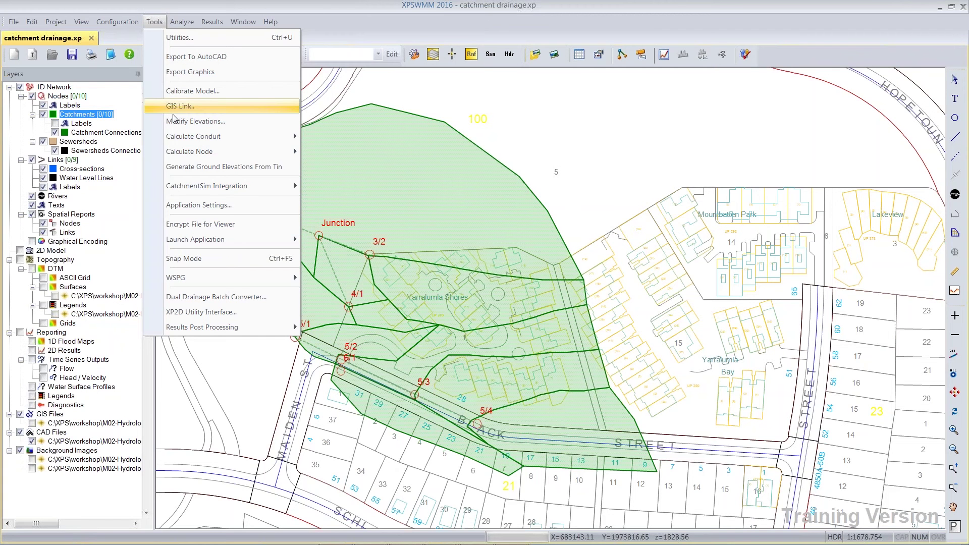
mouse_move(190, 138)
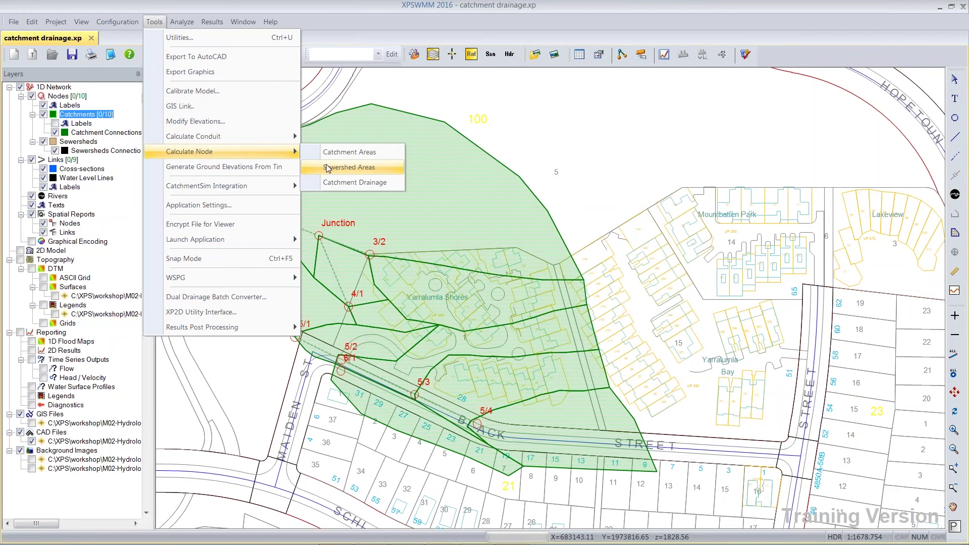
left_click(355, 183)
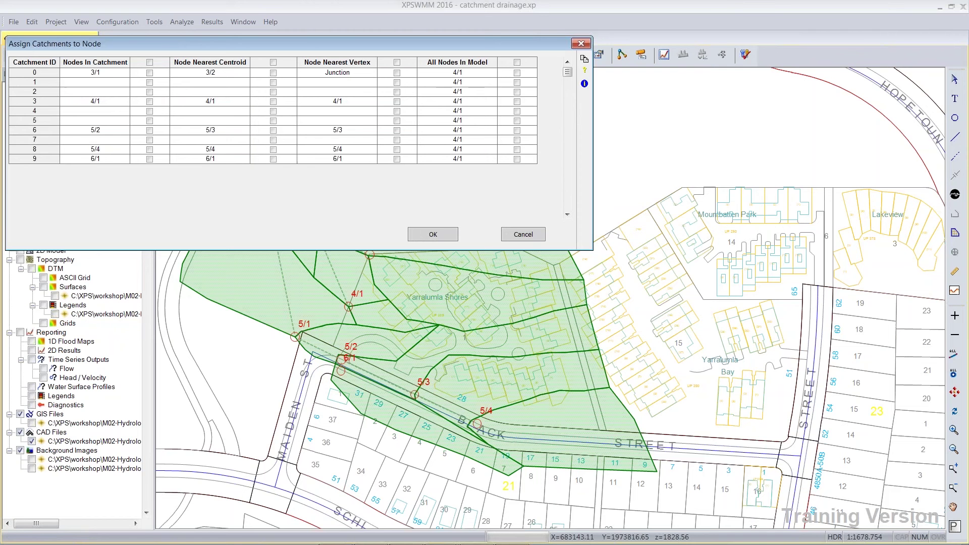
left_click_drag(330, 48, 625, 148)
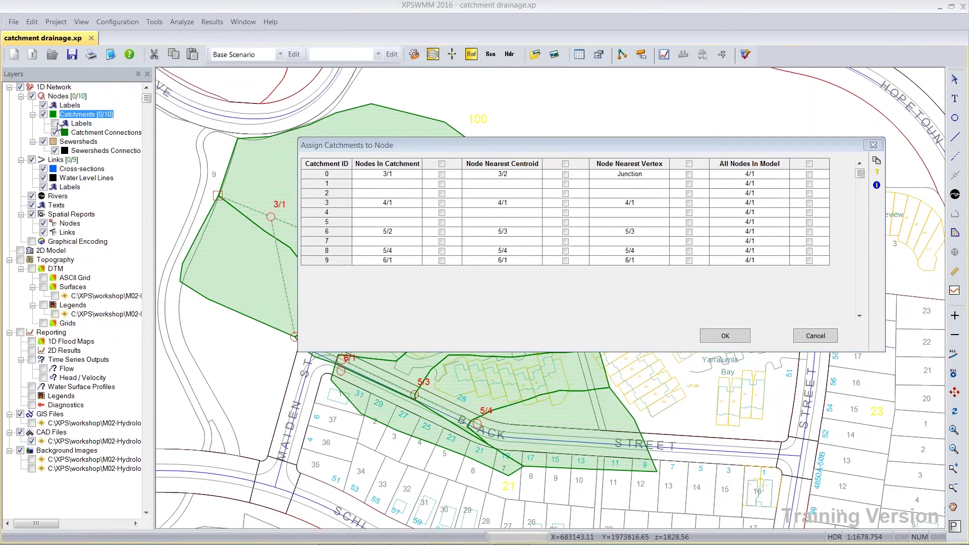
left_click(724, 336)
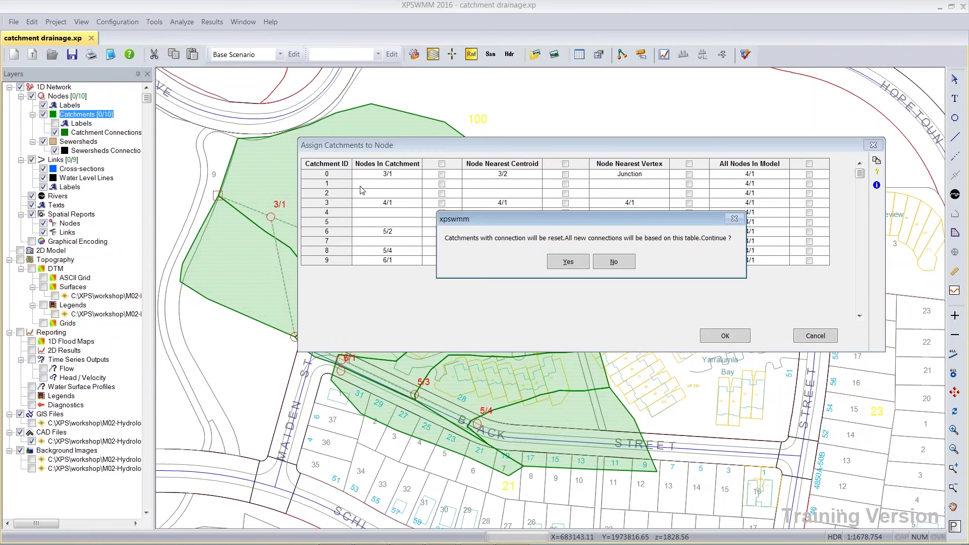
Decline the connection reset, cancel the assignment table, and turn on Catchments labels
left_click(610, 261)
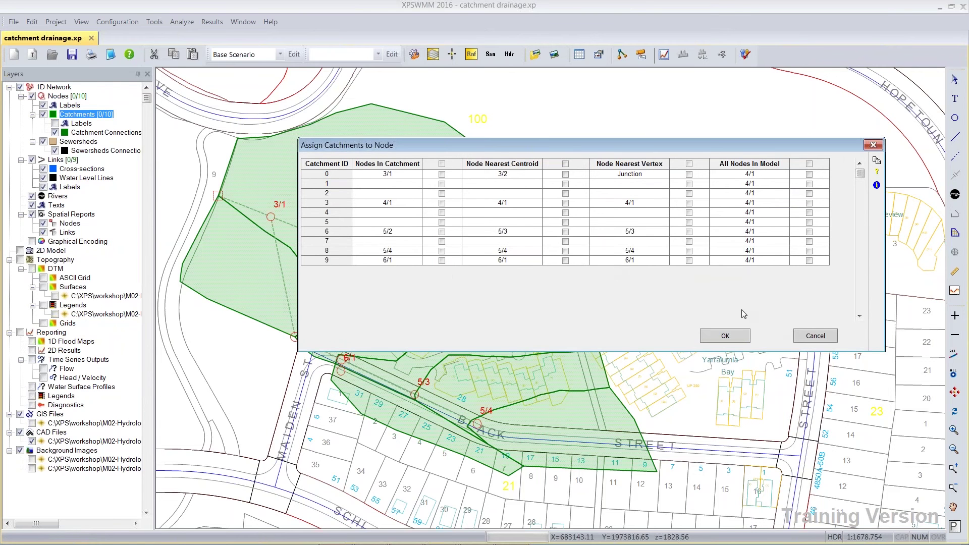
left_click(802, 336)
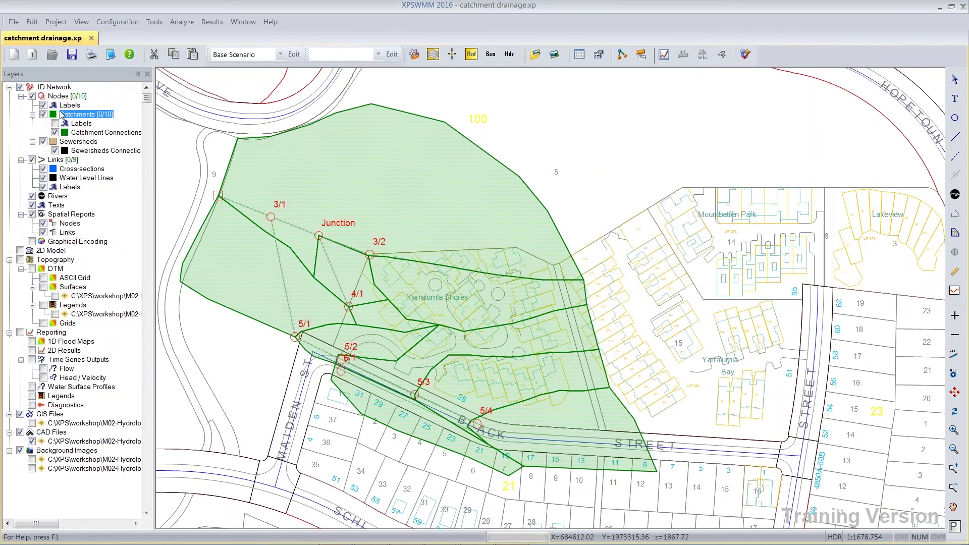
left_click(56, 124)
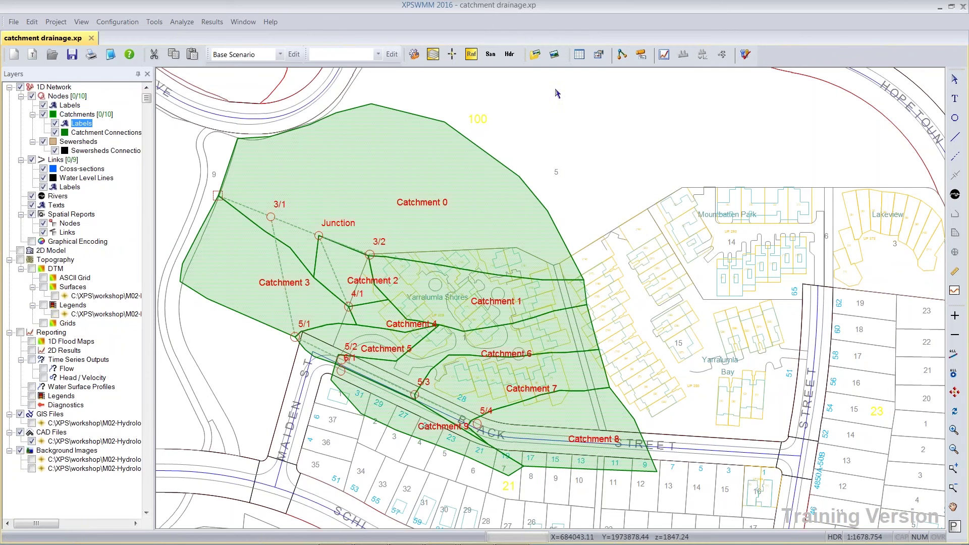
Reopen the Catchment Drainage assignment table from Tools > Calculate Node
left_click(154, 22)
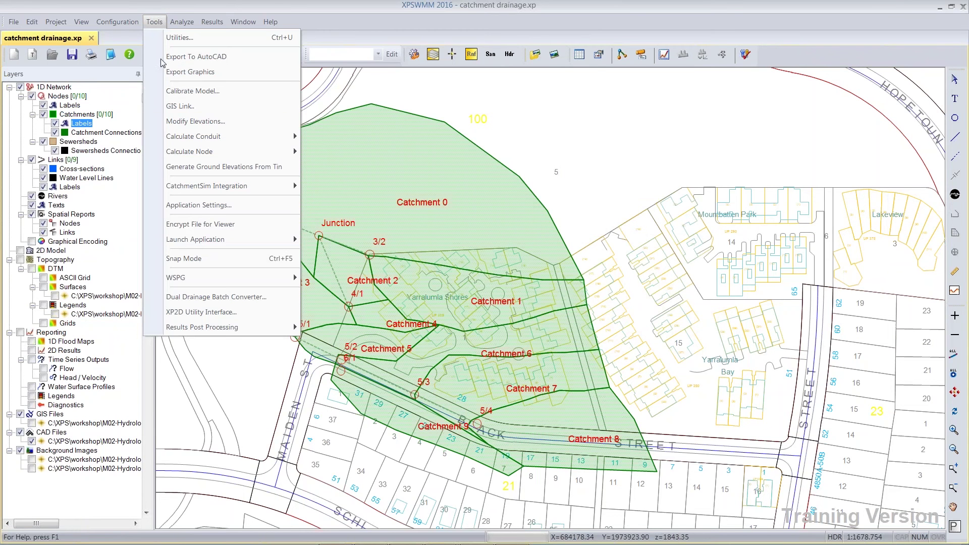
mouse_move(213, 153)
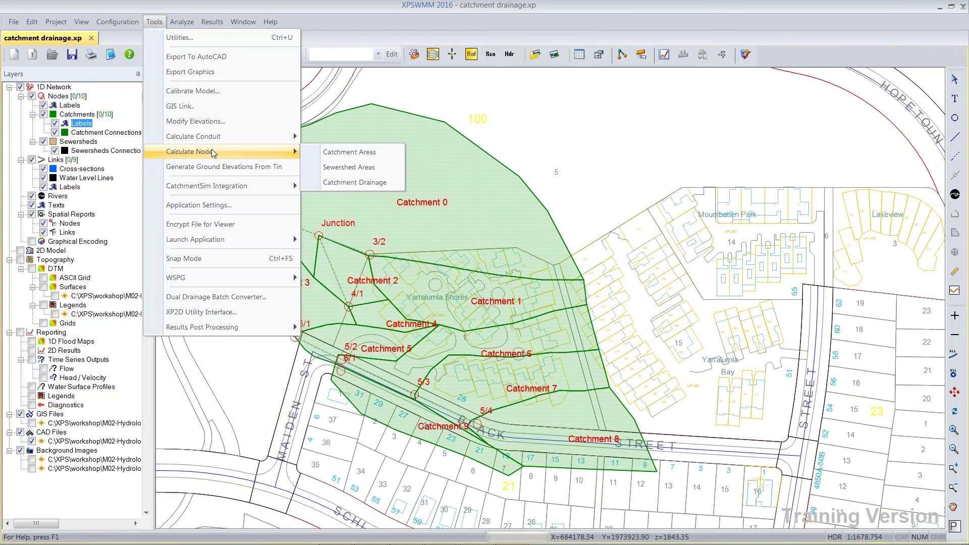
left_click(340, 182)
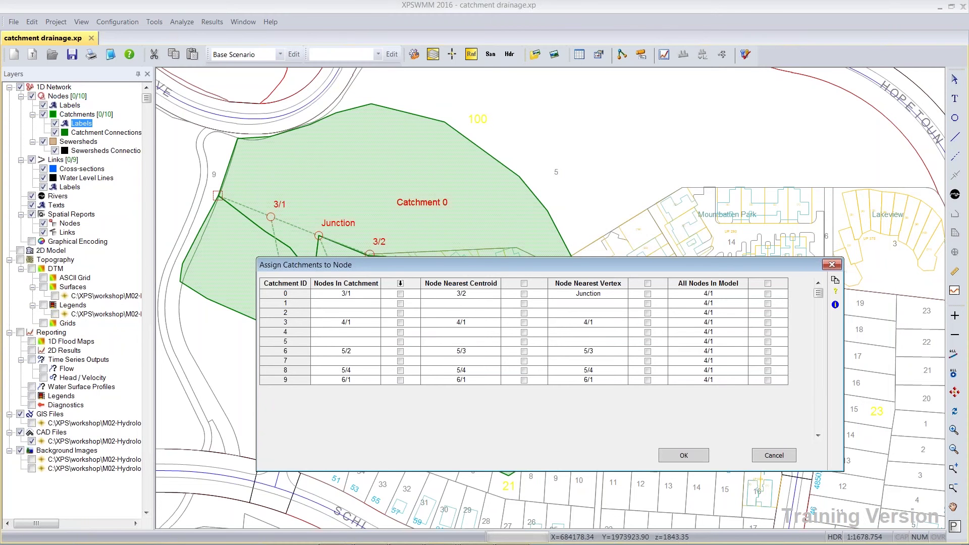
Tick Catchment 0 to drain to its in-catchment node 3/1, then reposition the table
left_click(400, 283)
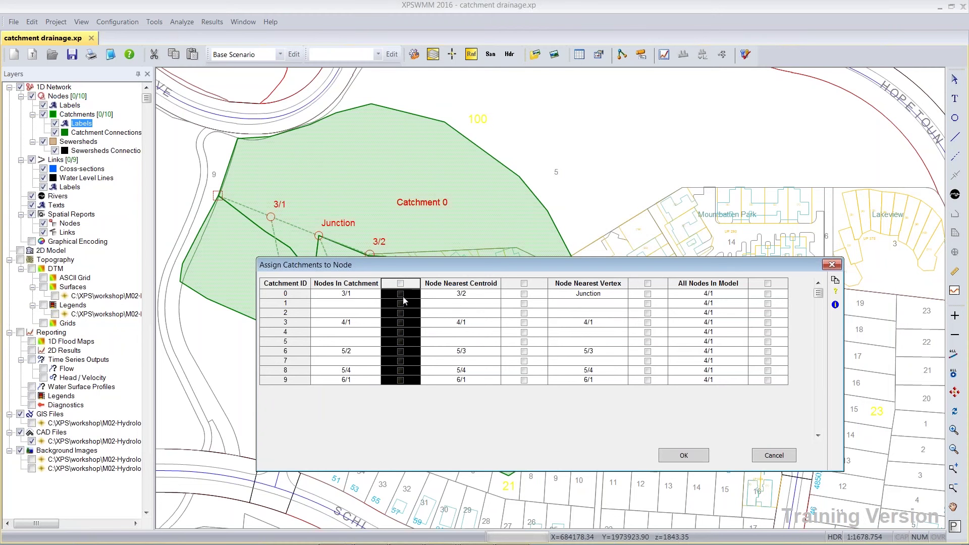
left_click(400, 294)
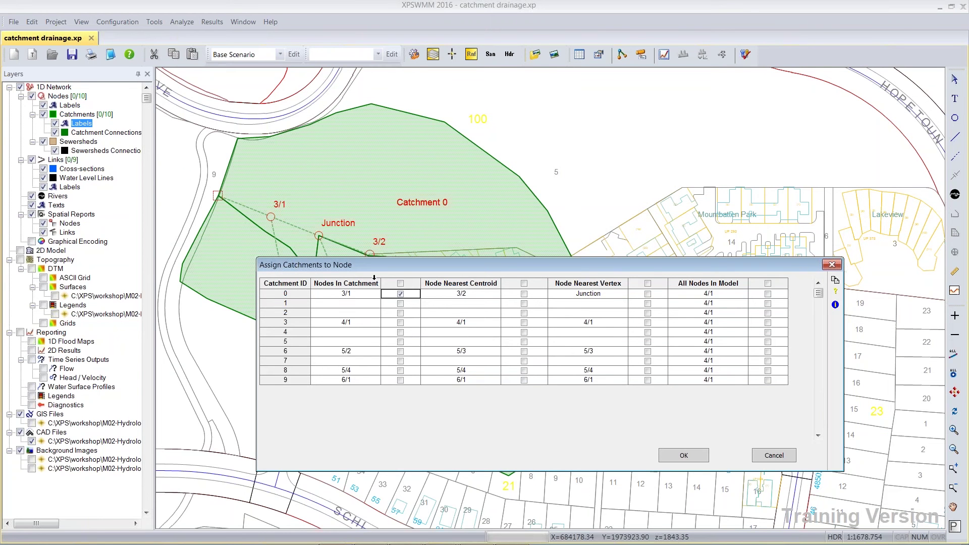
left_click_drag(382, 273, 386, 348)
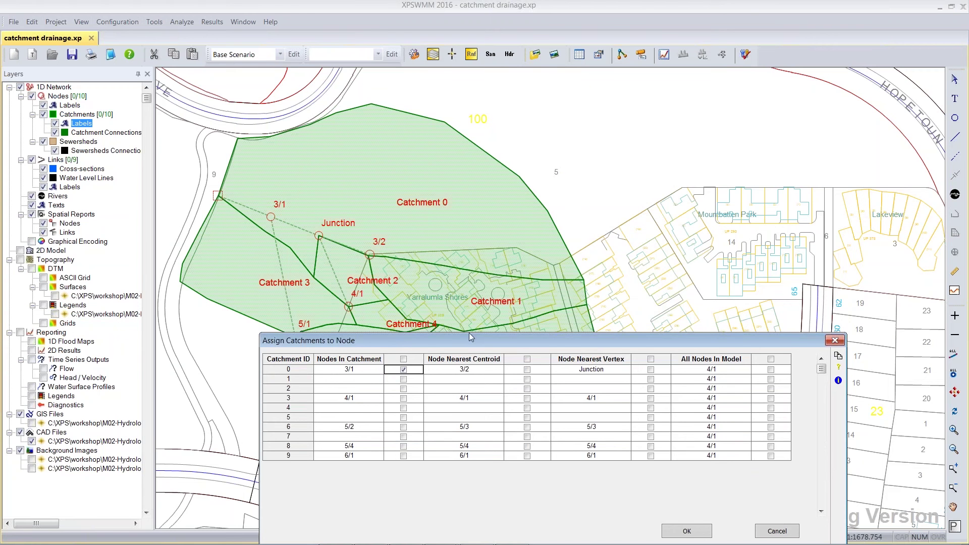
left_click_drag(473, 341, 477, 213)
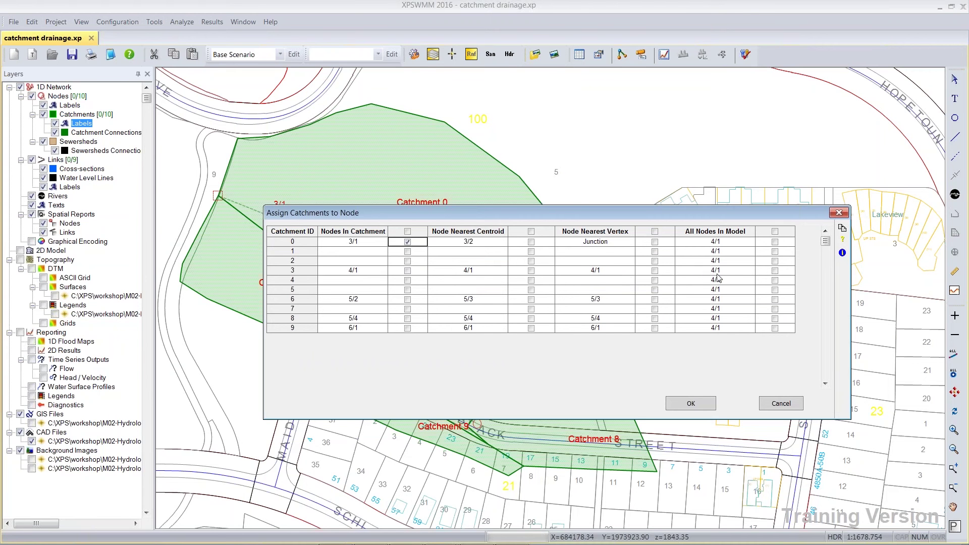
Set Catchment 3 to drain to node 3/1 and tick it
left_click(746, 274)
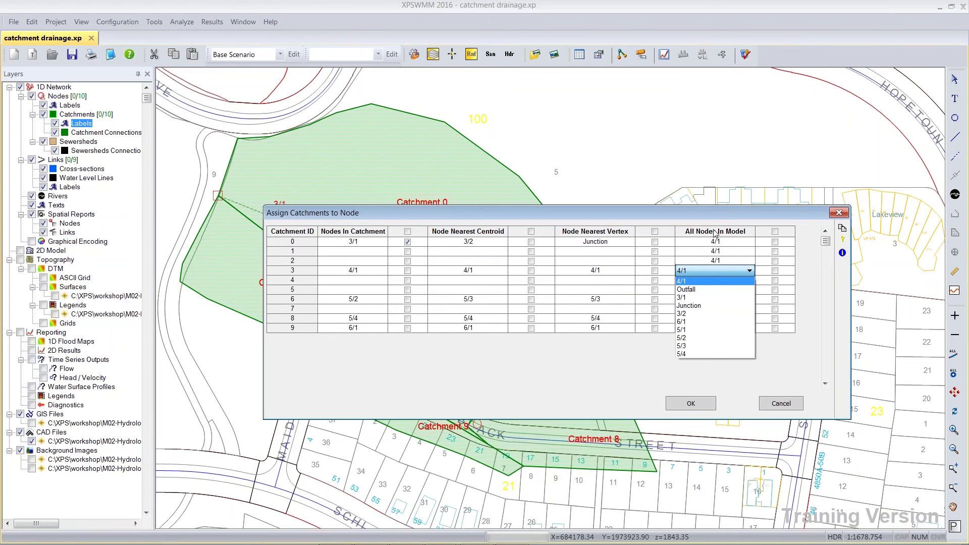
left_click(694, 297)
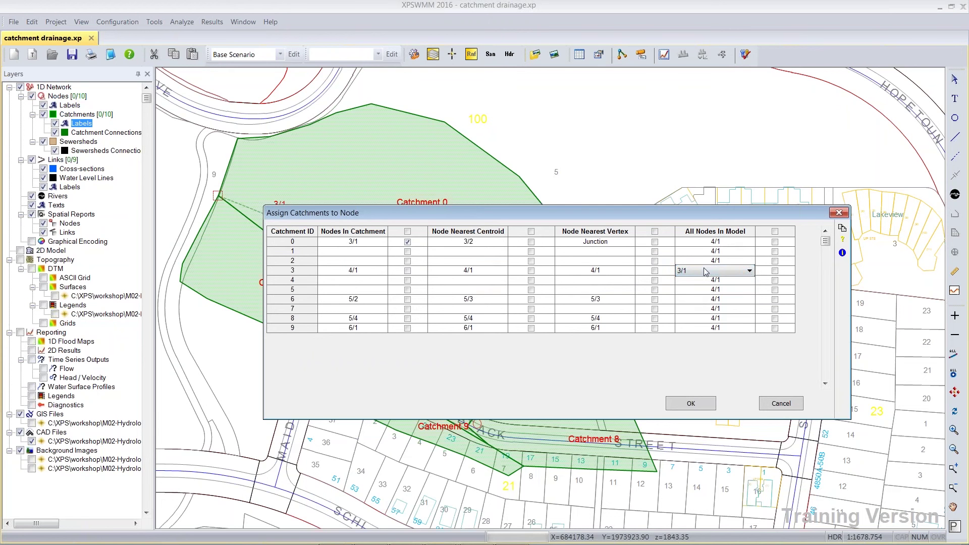
left_click(775, 271)
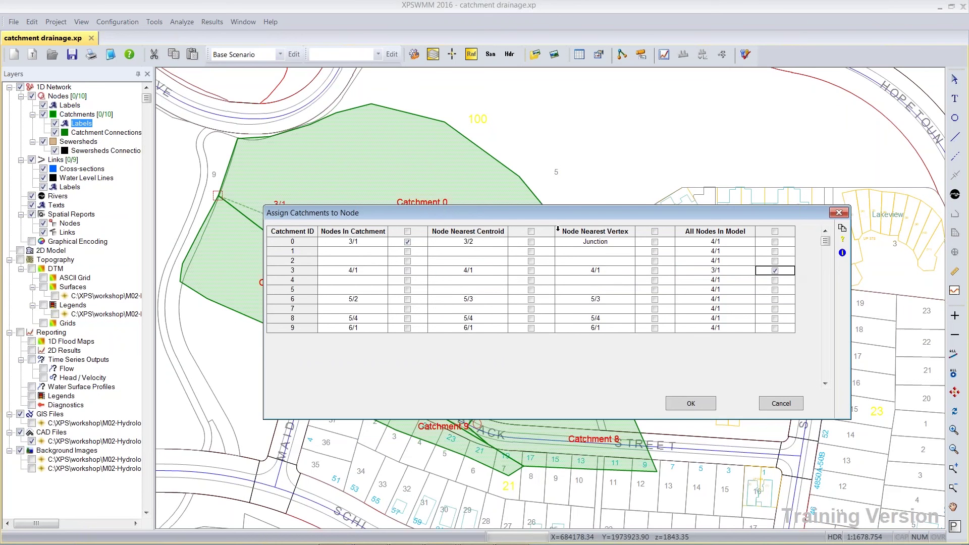
Apply the catchment-to-node assignments and confirm Yes to continue
left_click_drag(557, 221, 574, 352)
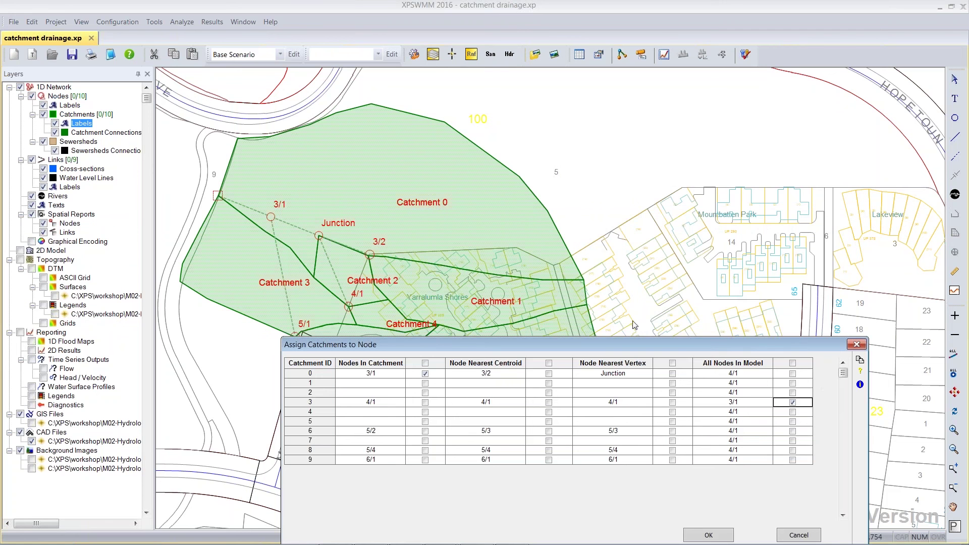
left_click_drag(686, 343, 662, 147)
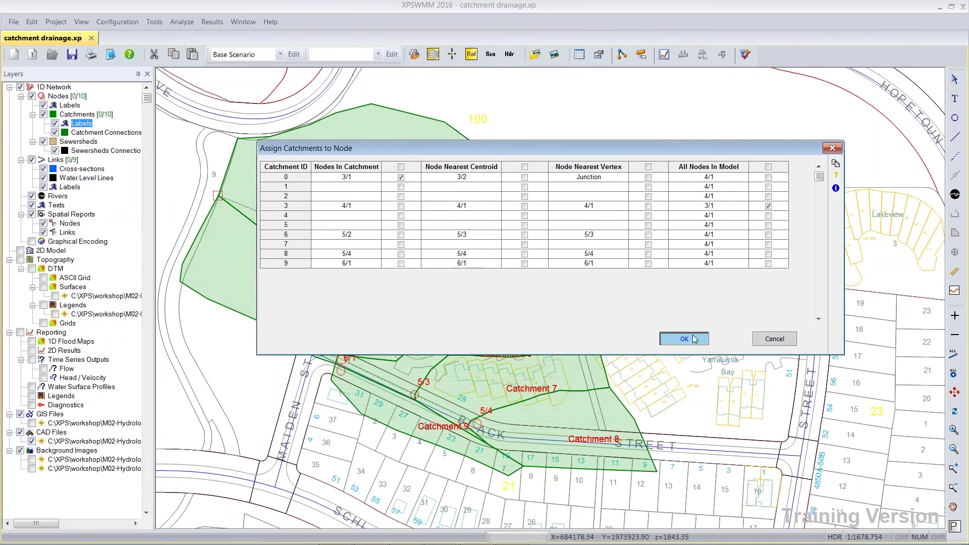
left_click(695, 339)
left_click(535, 266)
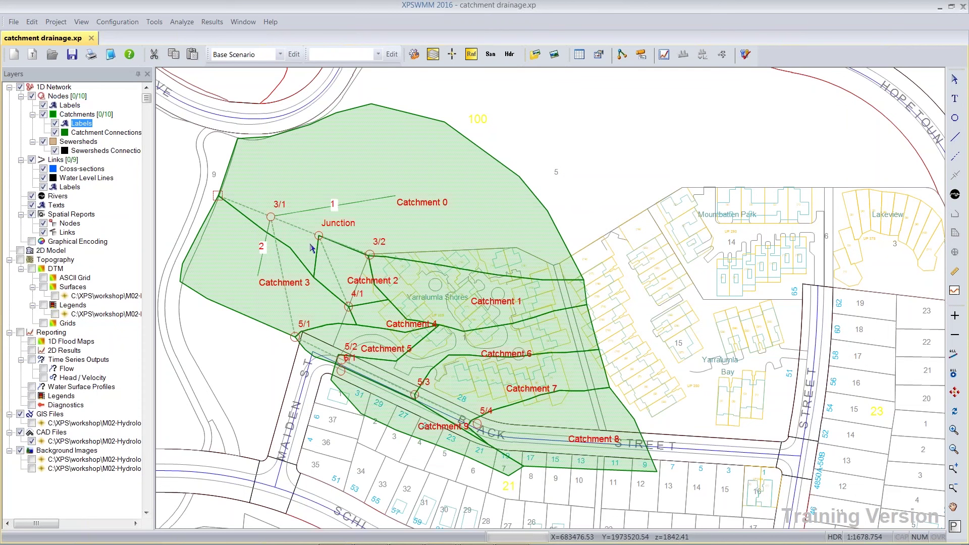
Link Catchment 1 to node 3/2 as subcatchment 1, then reopen the Catchment Drainage table
left_click(452, 305)
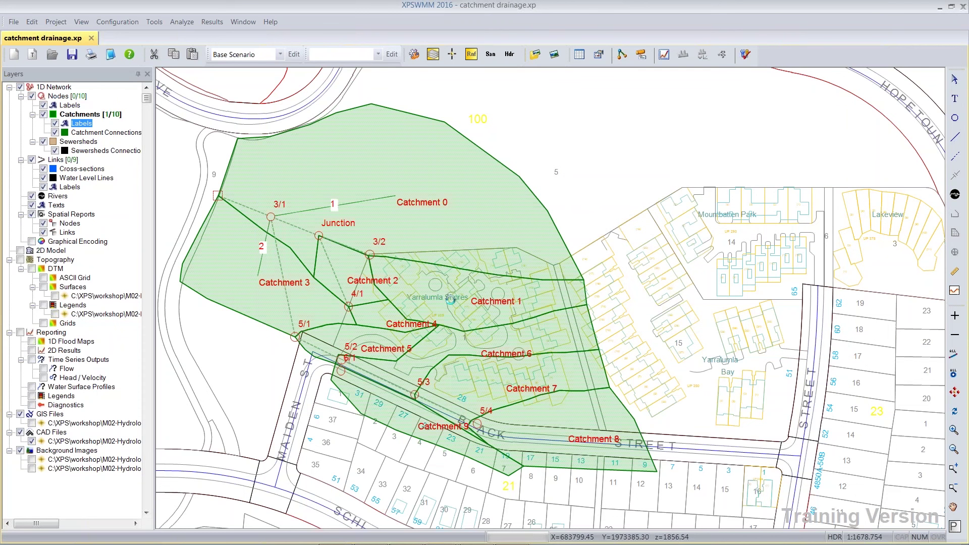
left_click(469, 301)
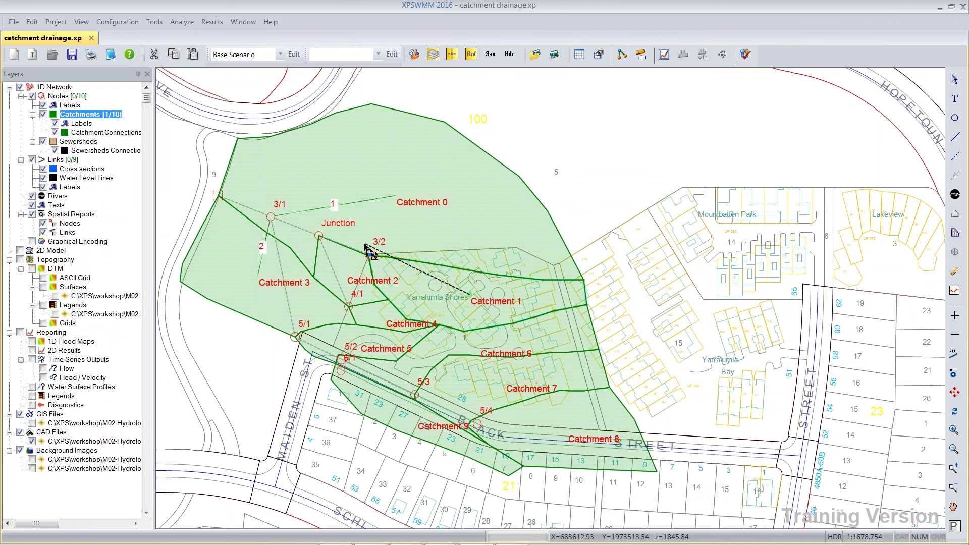
right_click(370, 256)
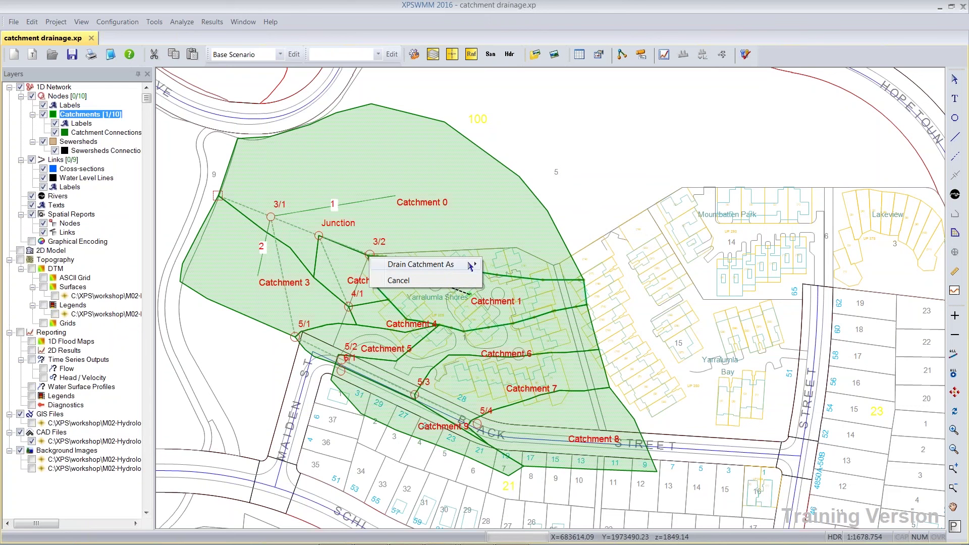
mouse_move(472, 264)
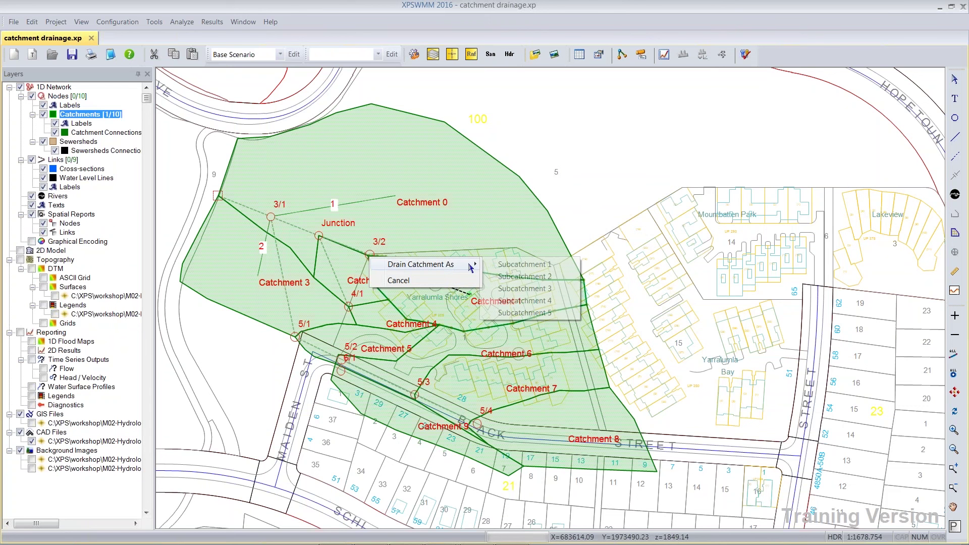
left_click(532, 264)
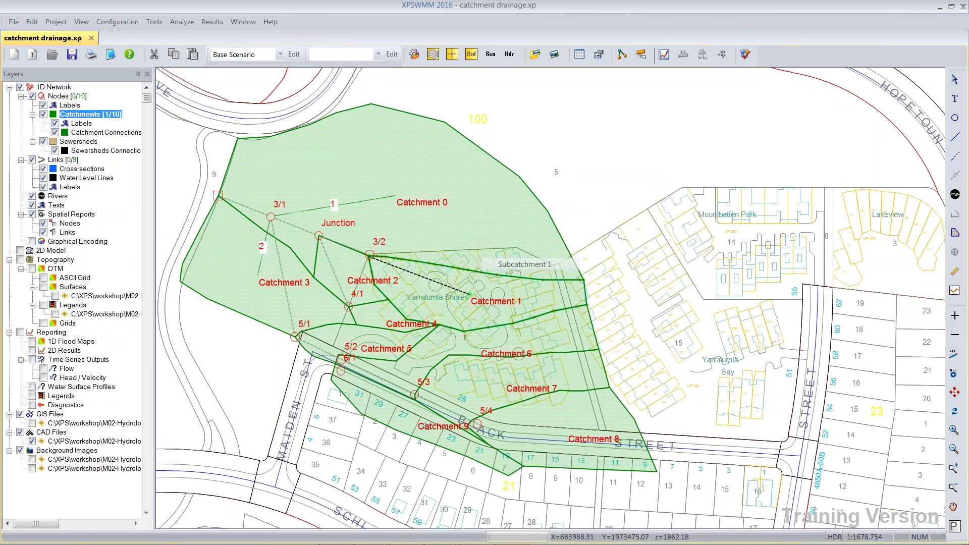
left_click(154, 22)
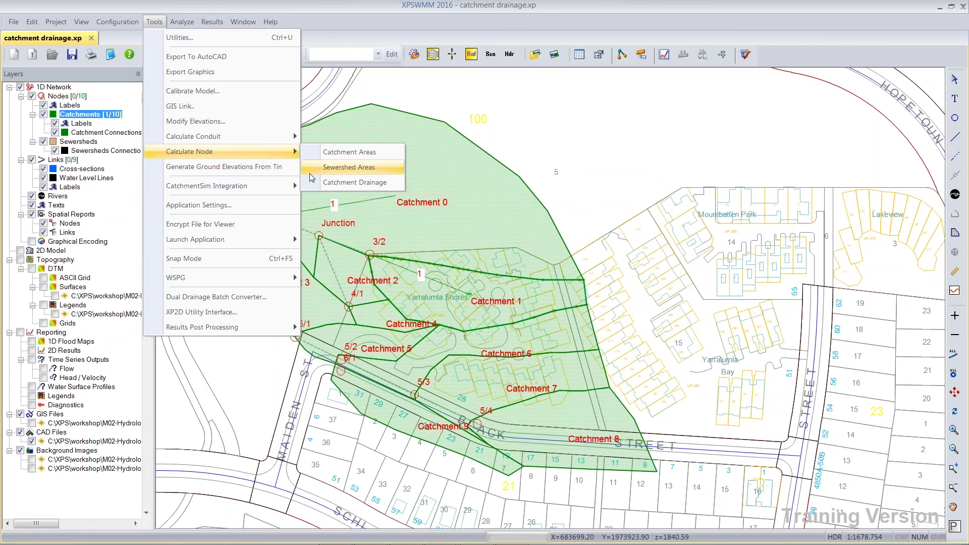
left_click(329, 183)
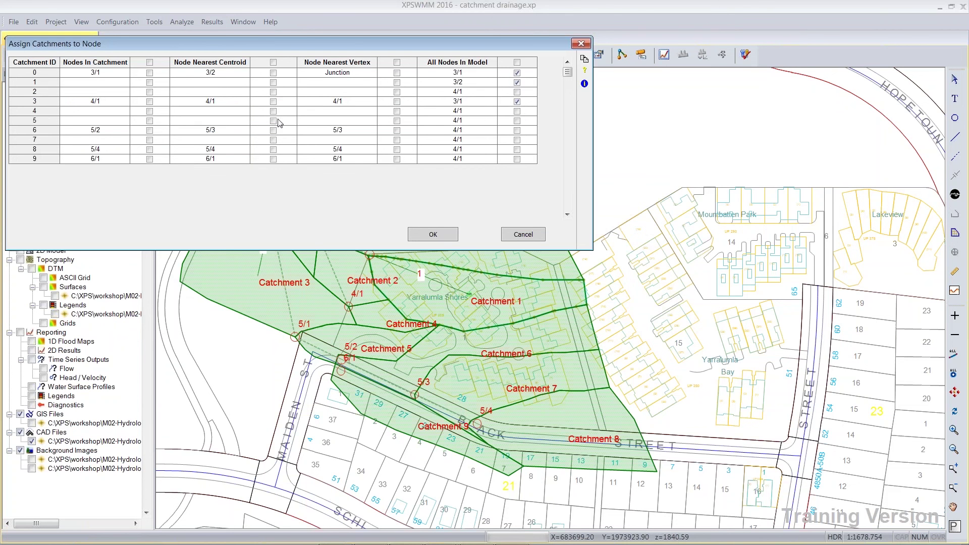
Close the assignment table and dismiss the node calculation options without changes
left_click(504, 236)
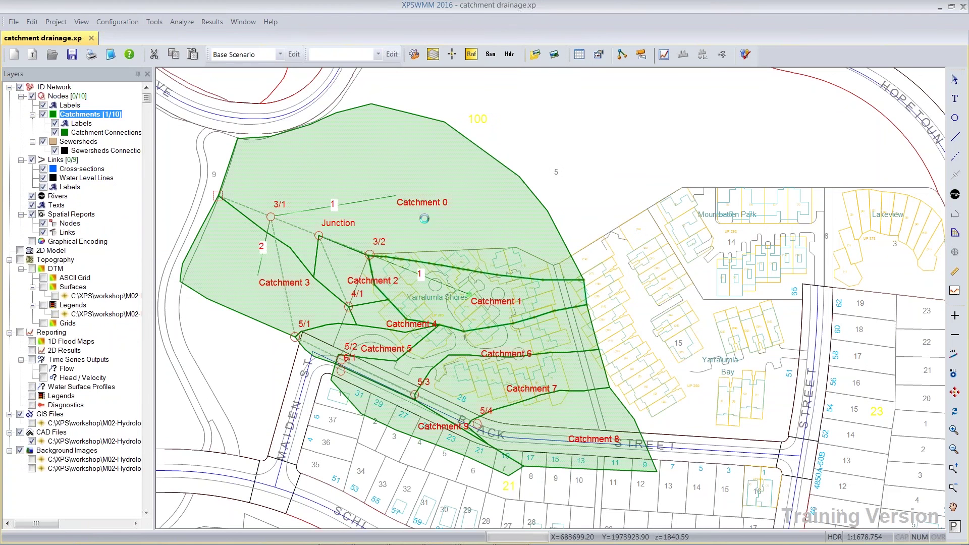
left_click(153, 23)
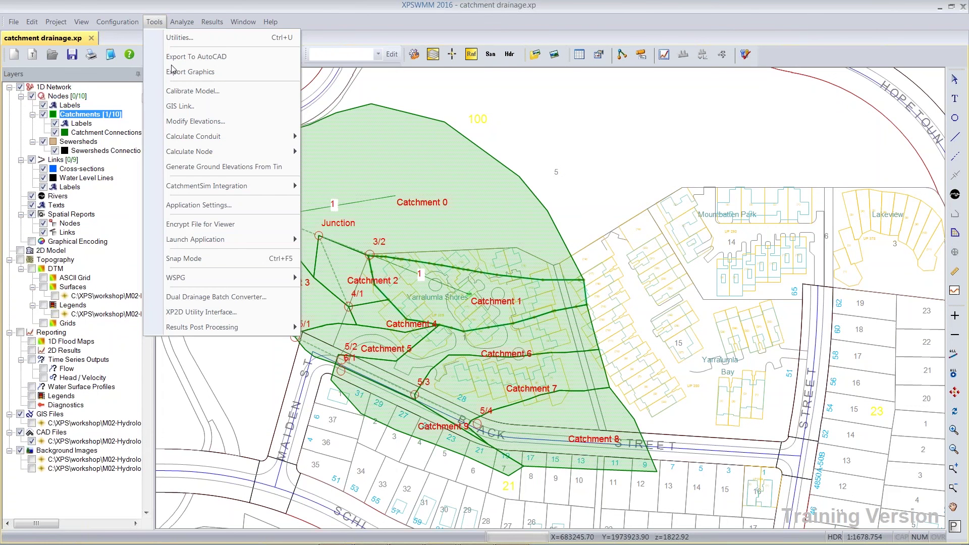
mouse_move(205, 150)
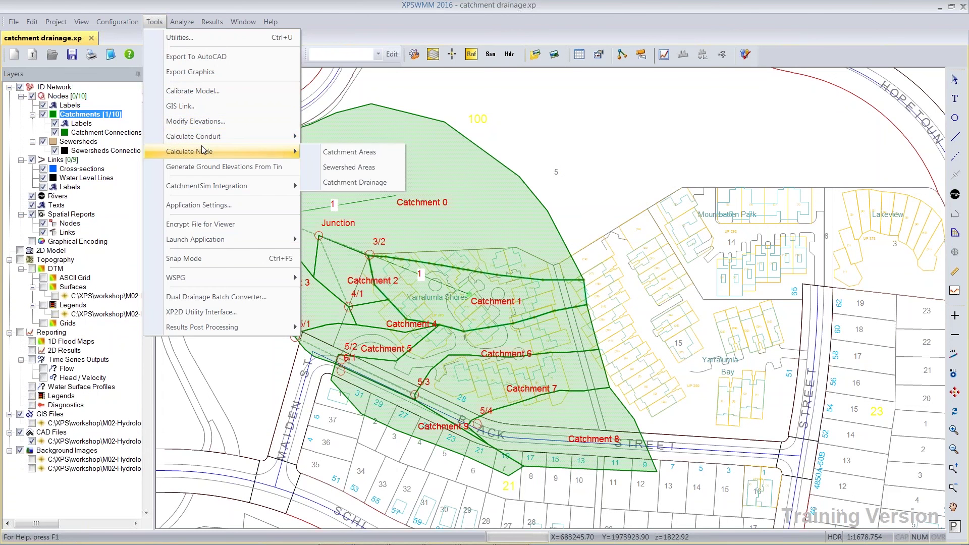
left_click(569, 124)
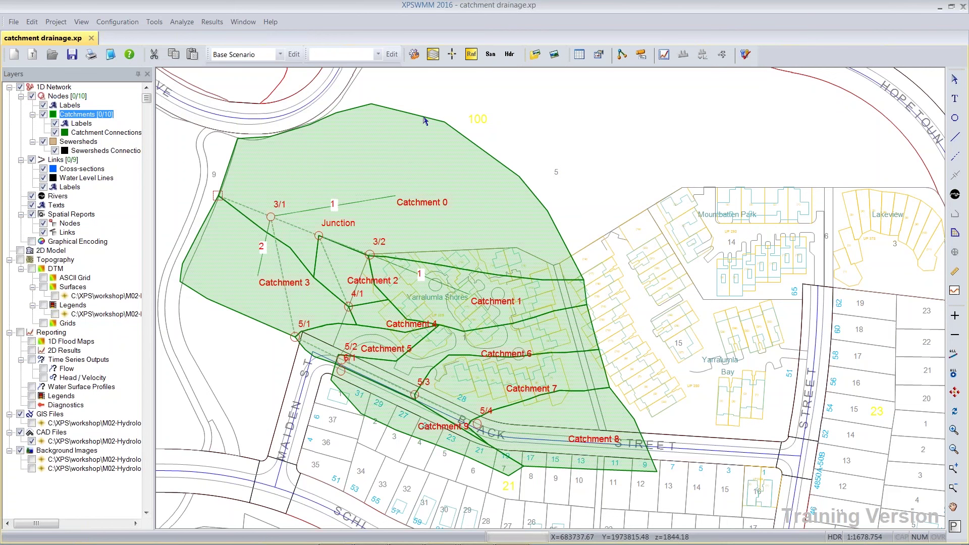
Detach Catchment 0 from node 3/1 and drain it to the Junction as subcatchment 1
left_click(373, 185)
right_click(377, 181)
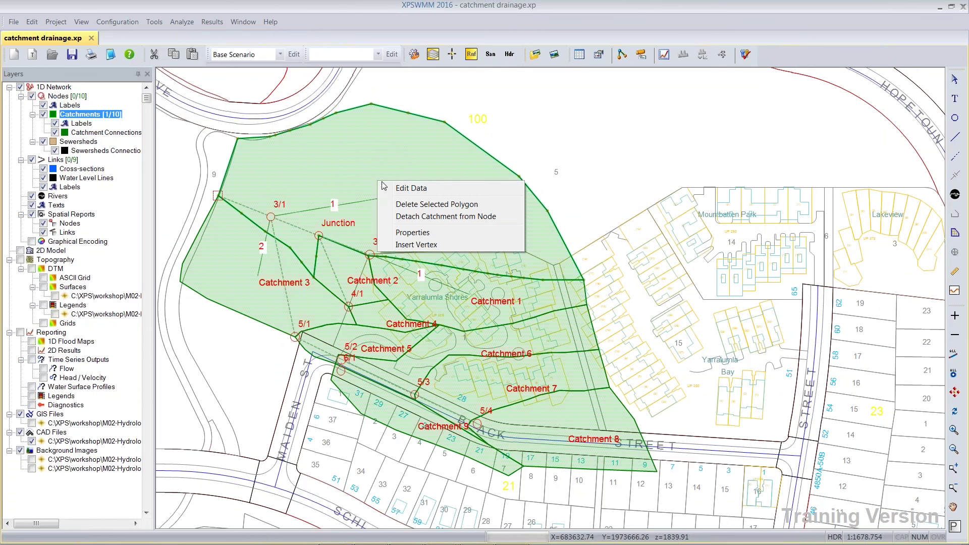
left_click(424, 218)
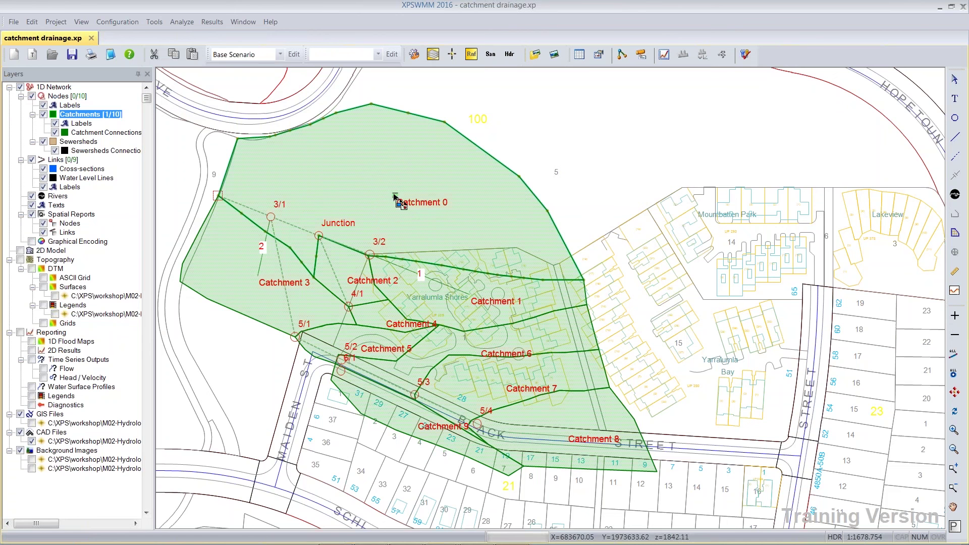
left_click(317, 236)
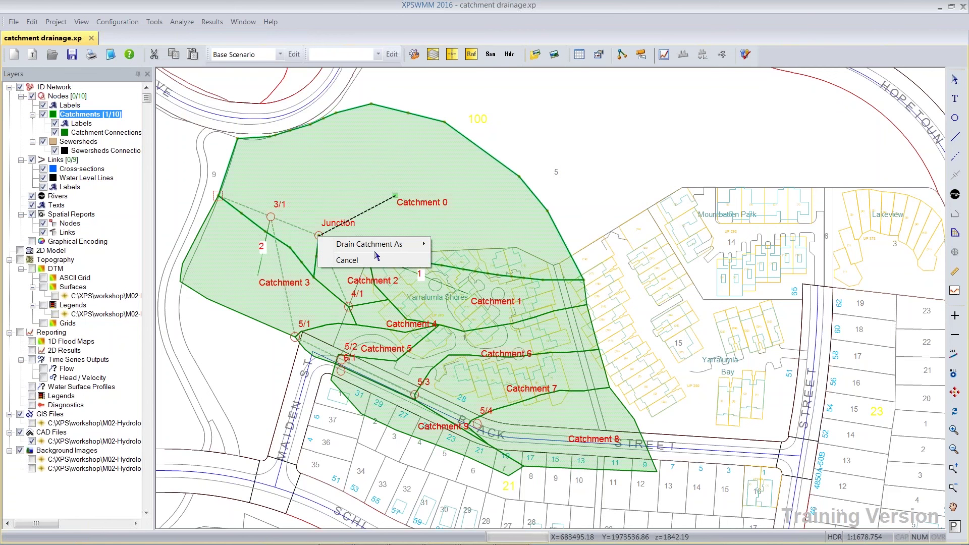
mouse_move(428, 247)
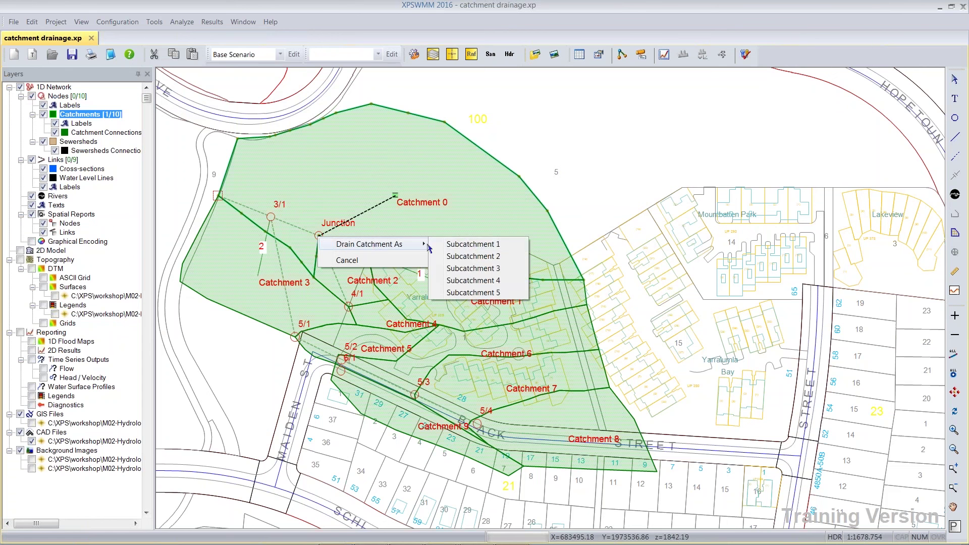
left_click(474, 244)
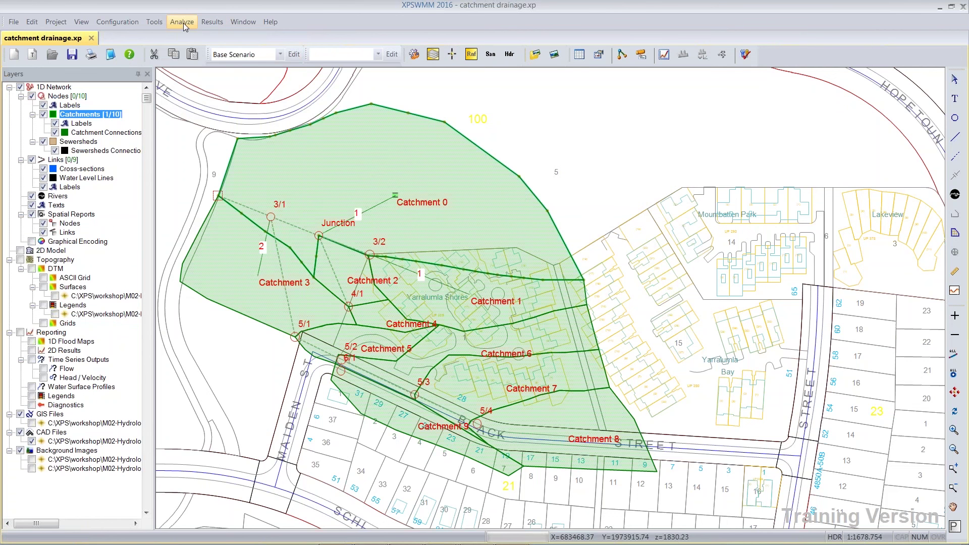
Start the Calculate Node Catchment Areas tool and widen its results table to show new areas
left_click(156, 22)
mouse_move(227, 151)
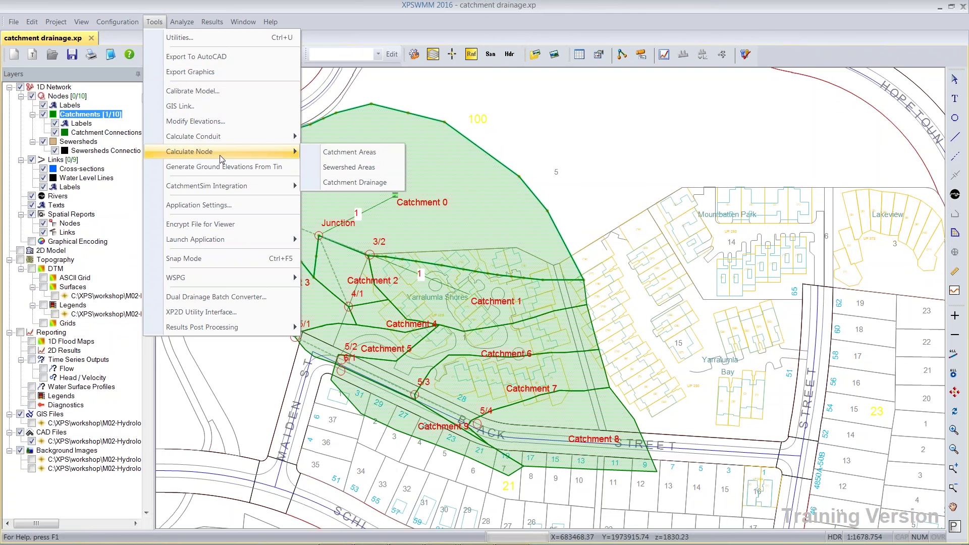
left_click(348, 153)
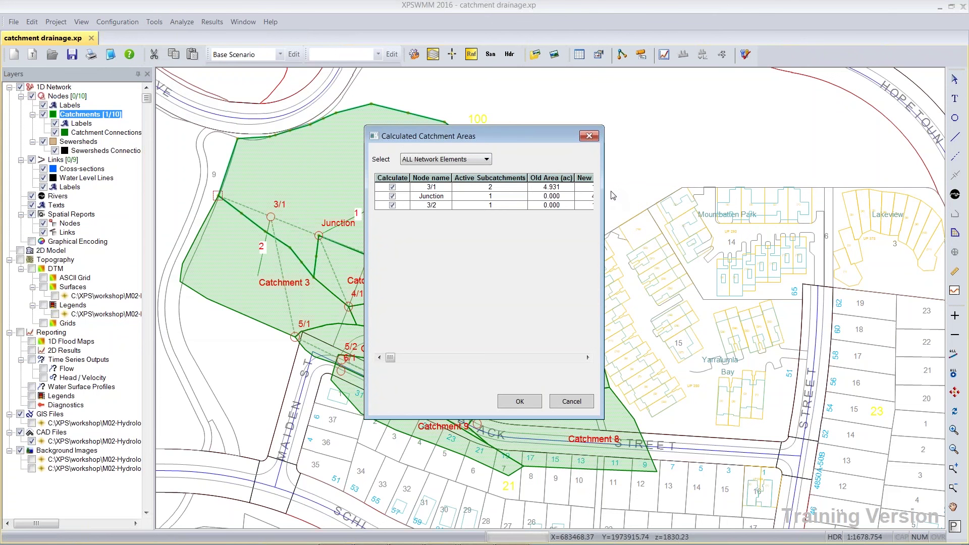
left_click_drag(604, 195, 716, 194)
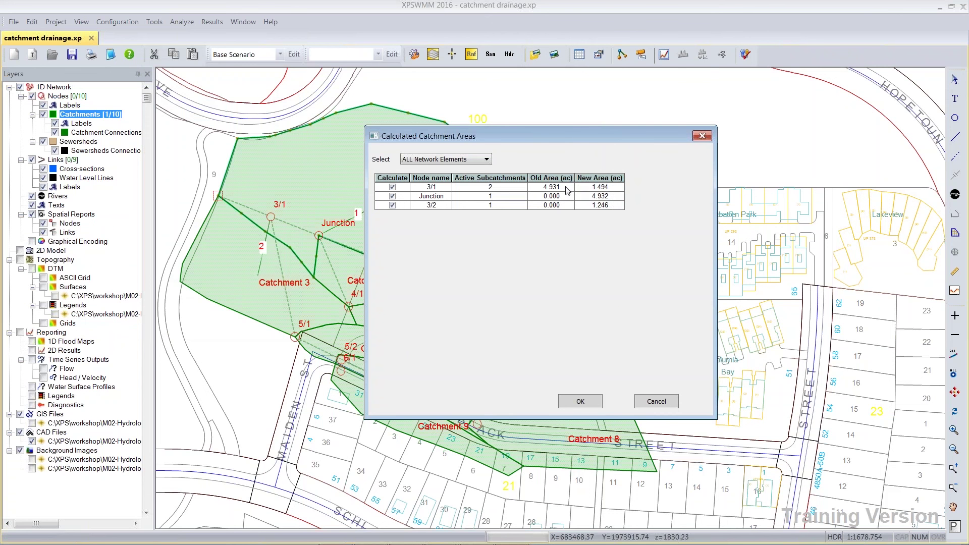
Apply the calculated areas and view the Junction's subcatchment 1 area of 4.932 ac
left_click(580, 402)
left_click(492, 298)
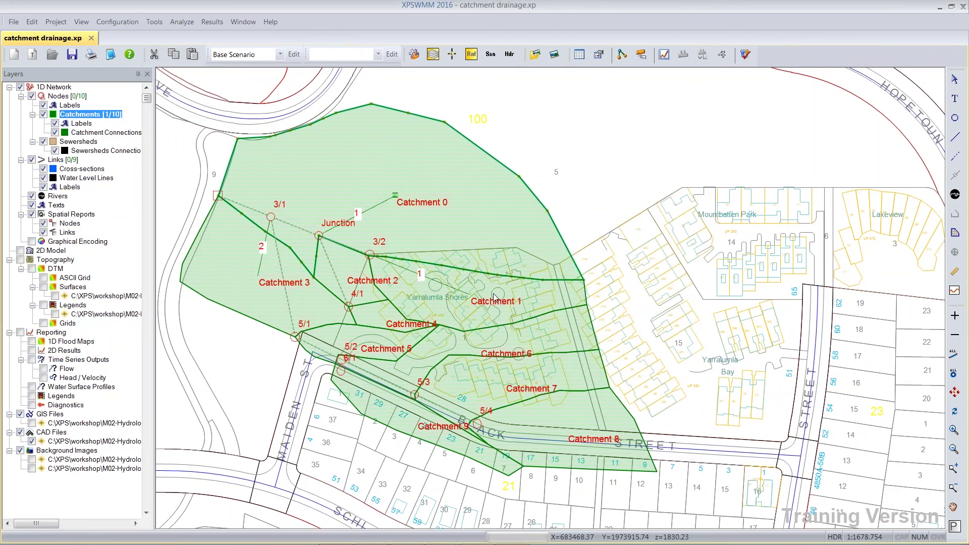
double_click(318, 235)
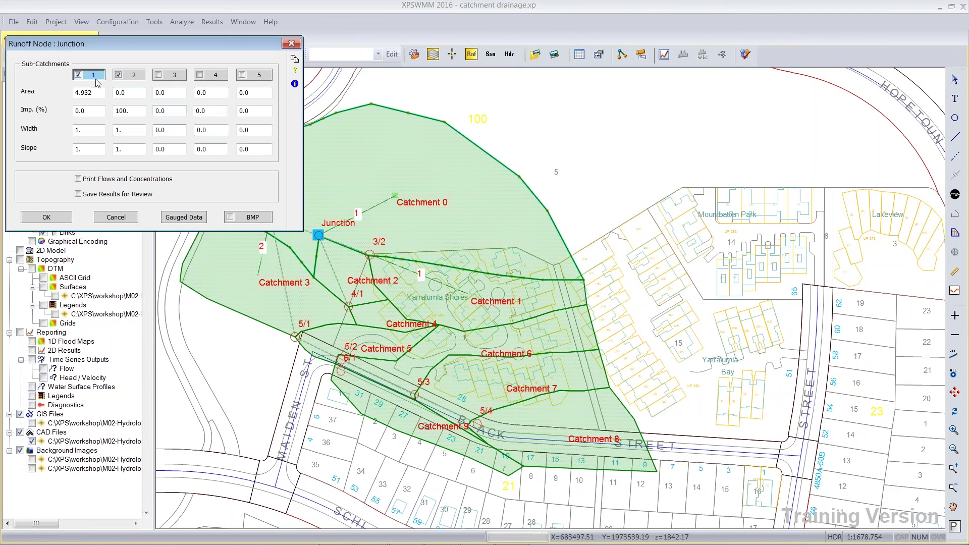